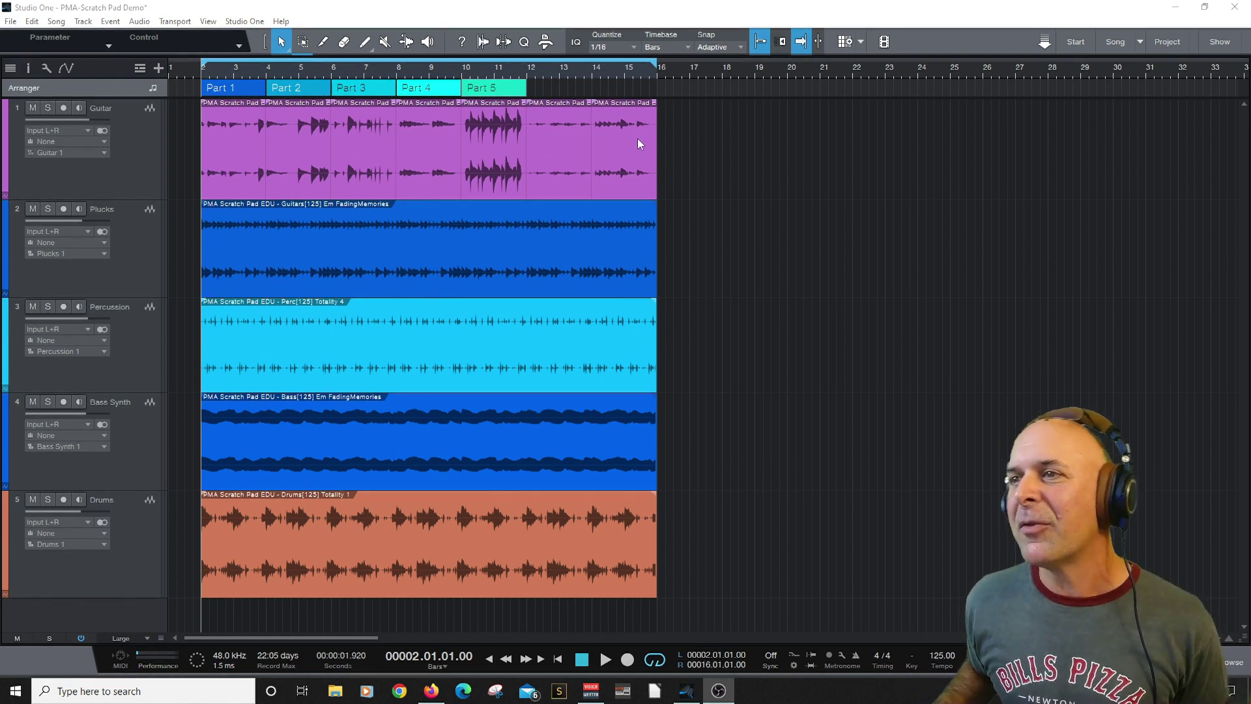
# Play the five-track arrangement through and stop it back at the start.
pyautogui.click(236, 13)
pyautogui.press('space')
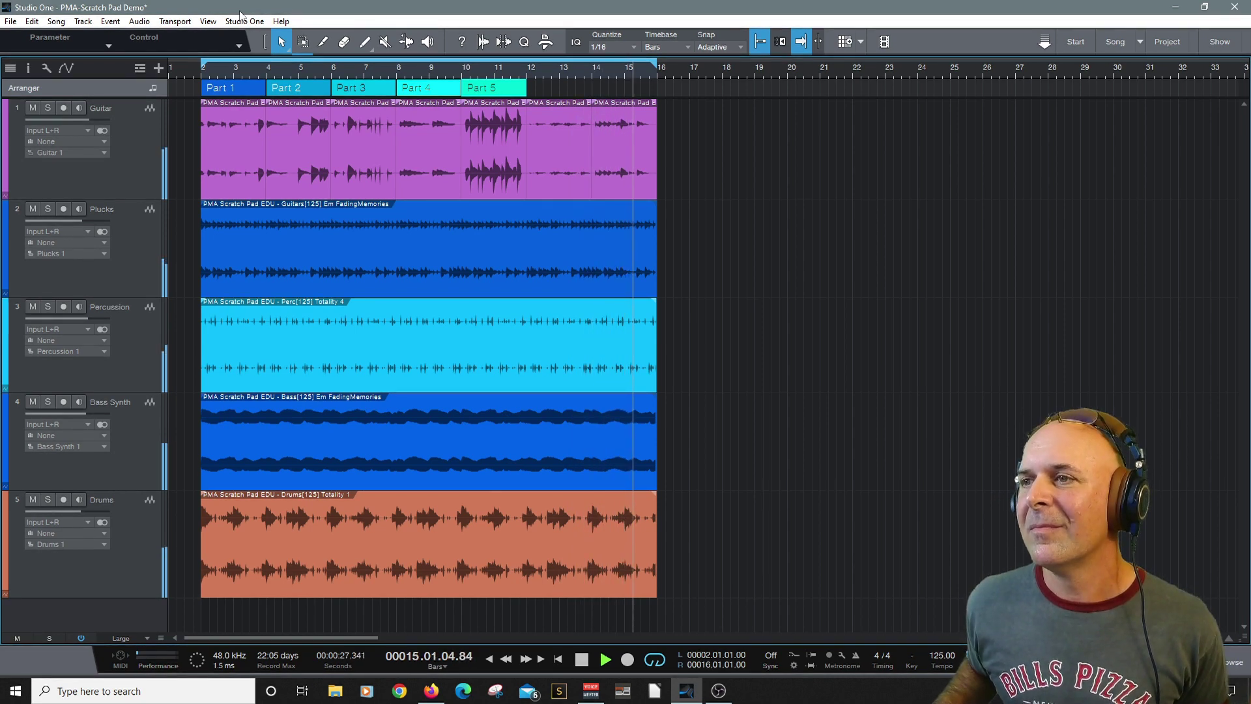
pyautogui.press('space')
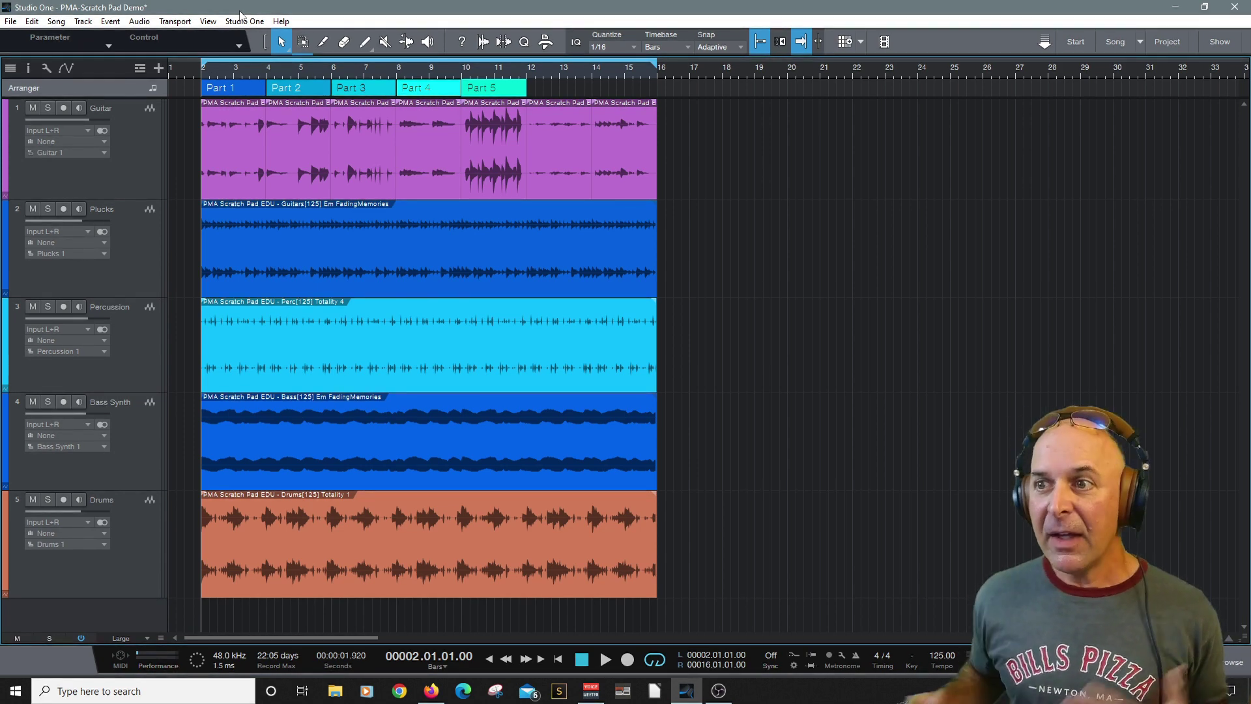
# Show the Console, switch the metronome on, raise the Main fader and check Metronome Setup.
pyautogui.press('F3')
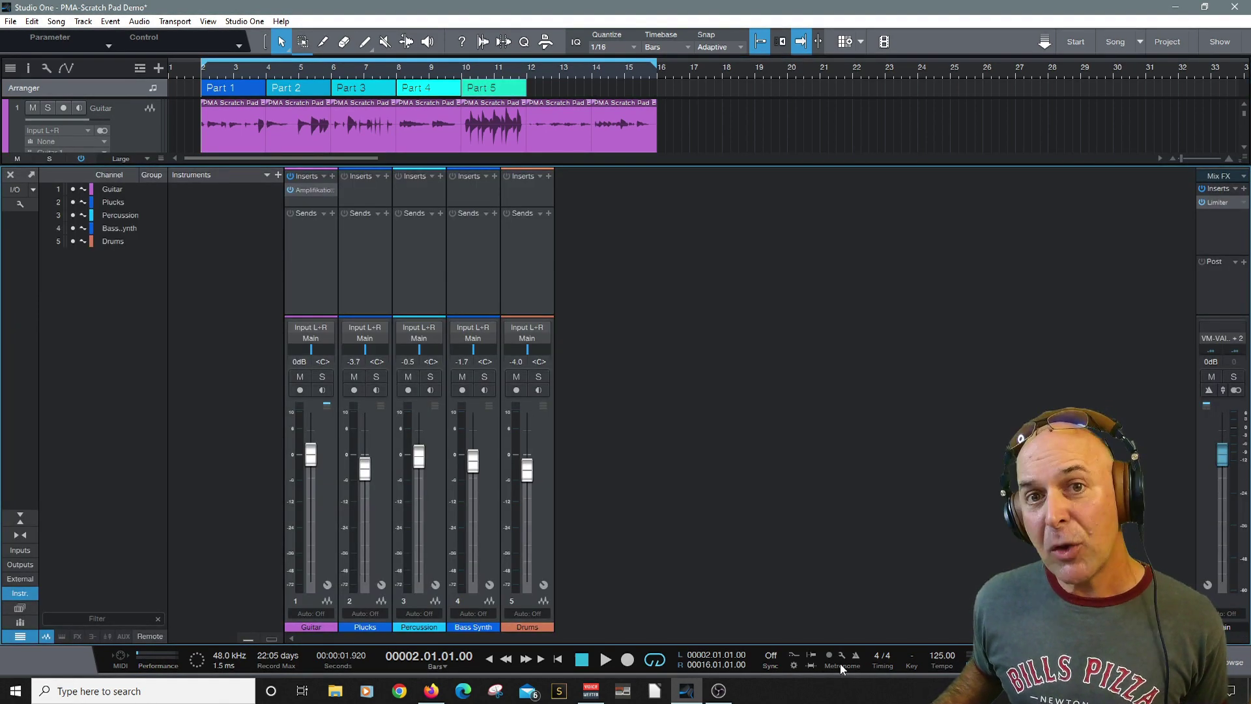
pyautogui.click(856, 655)
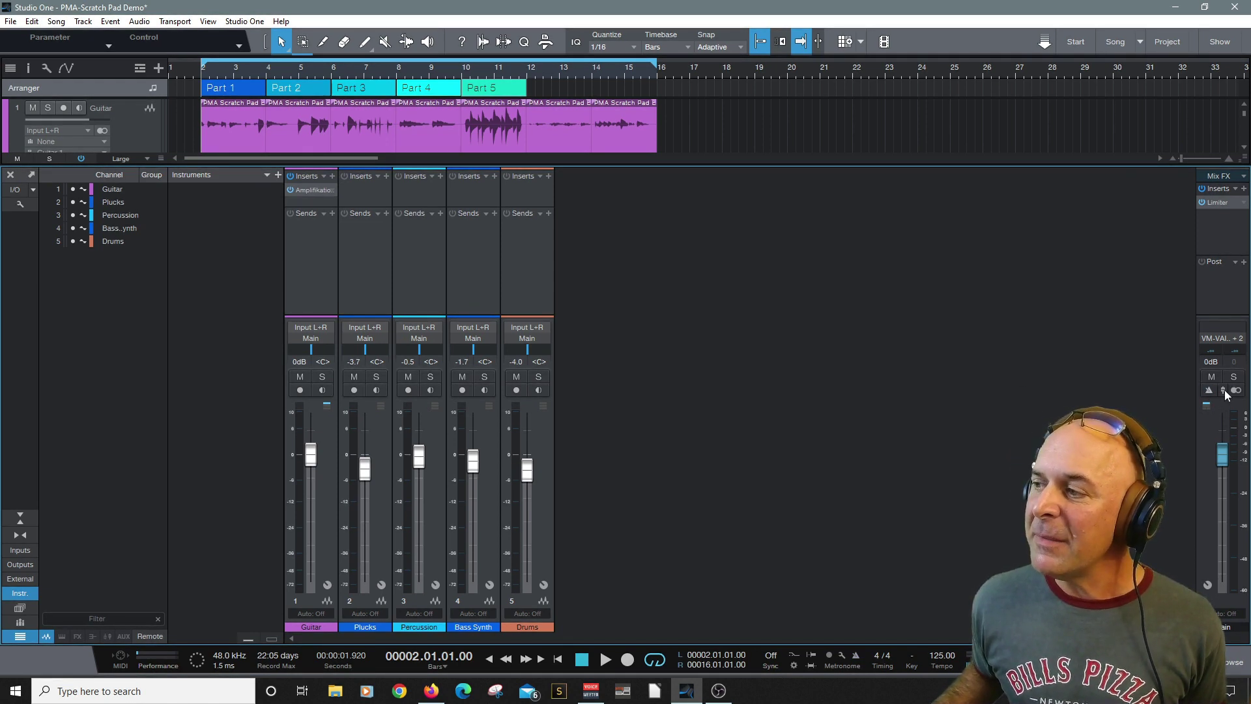
pyautogui.moveTo(1223, 454)
pyautogui.mouseDown()
pyautogui.moveTo(1223, 423)
pyautogui.moveTo(1223, 454)
pyautogui.mouseUp()
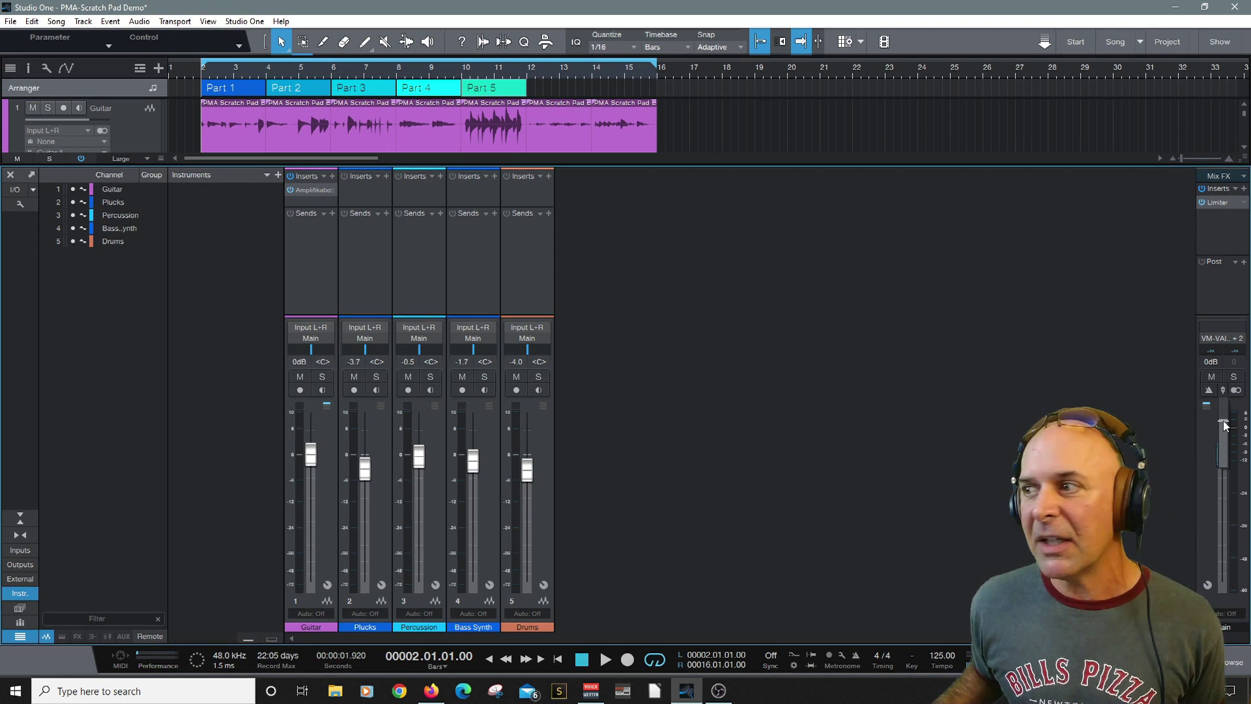
pyautogui.click(842, 655)
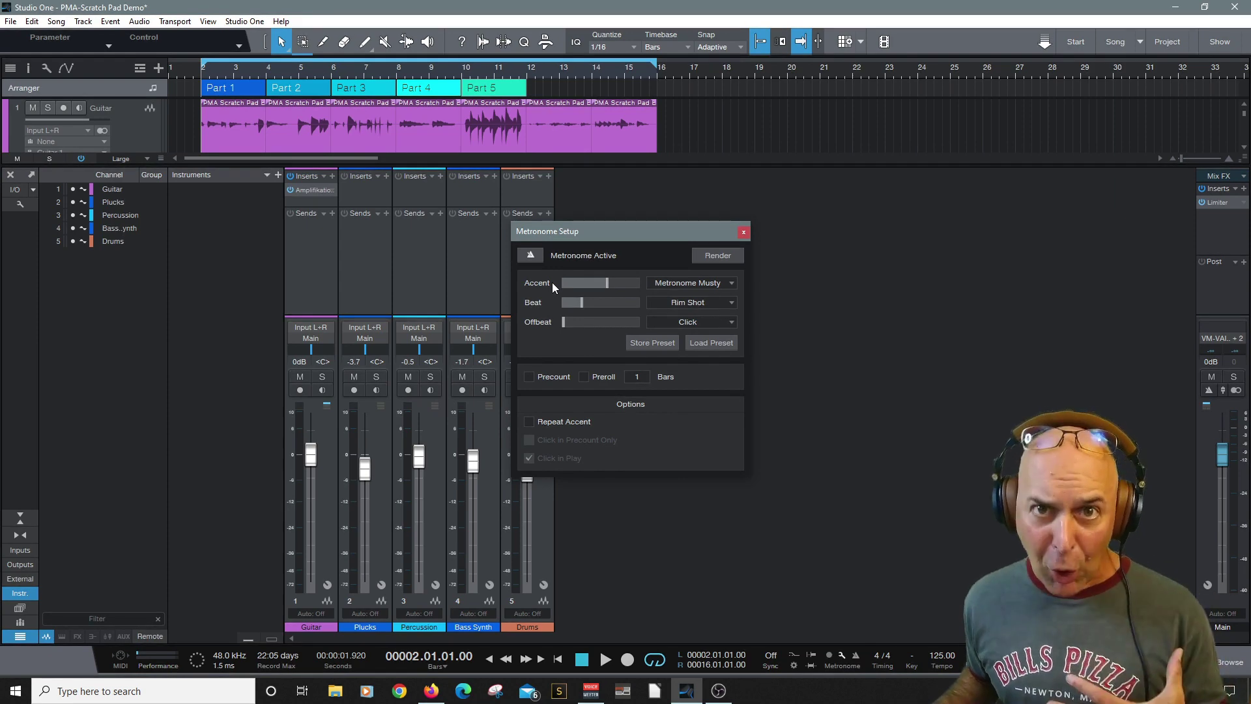
pyautogui.click(745, 232)
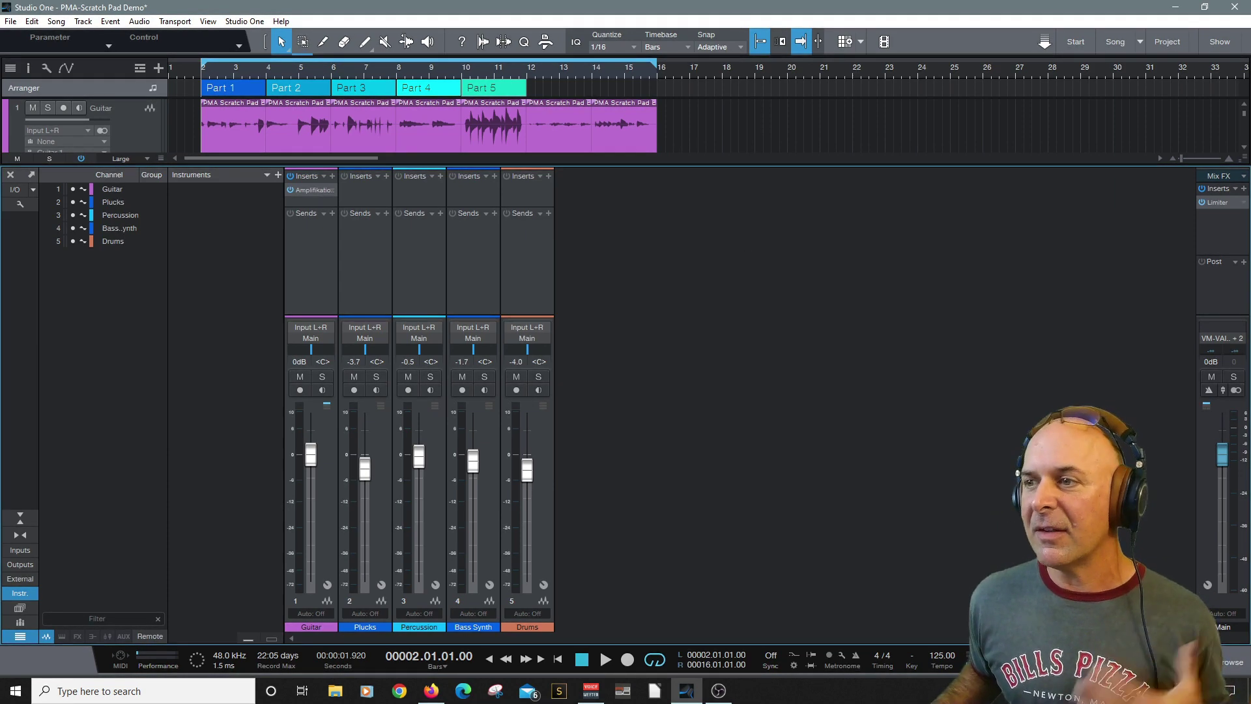
# Close the Console, then toggle the Arranger track off and back on from the global tracks list.
pyautogui.press('F3')
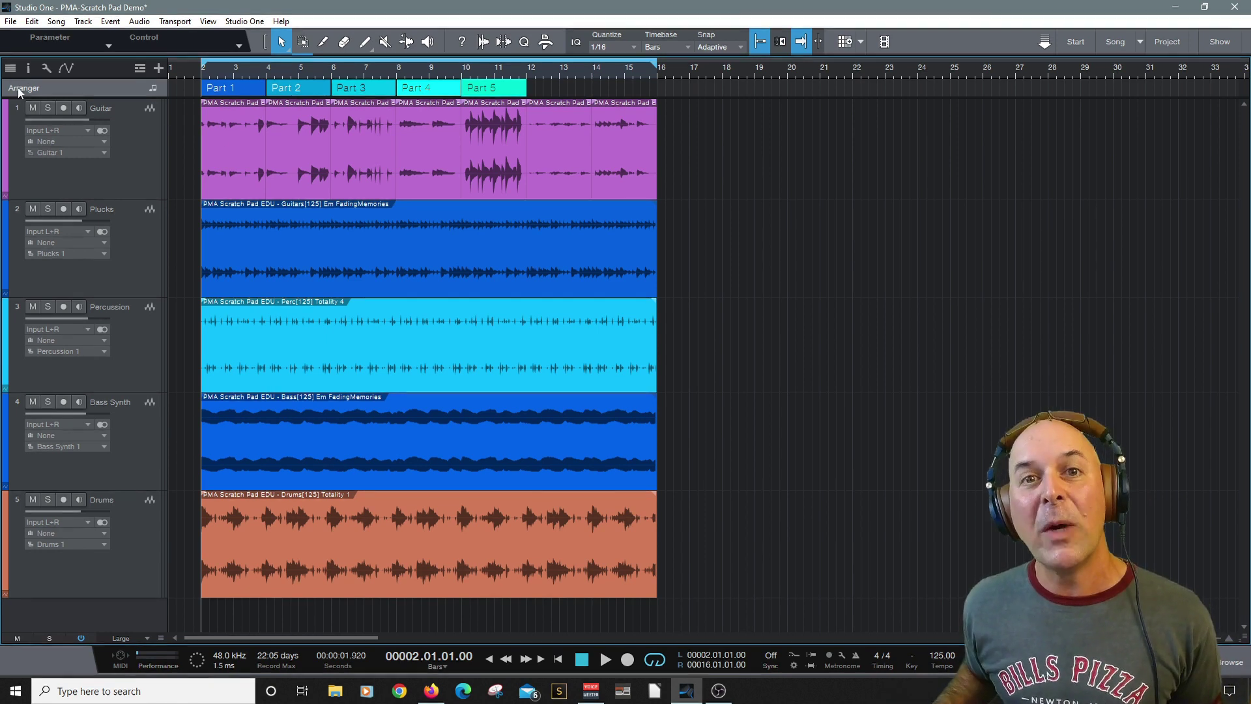
pyautogui.click(140, 68)
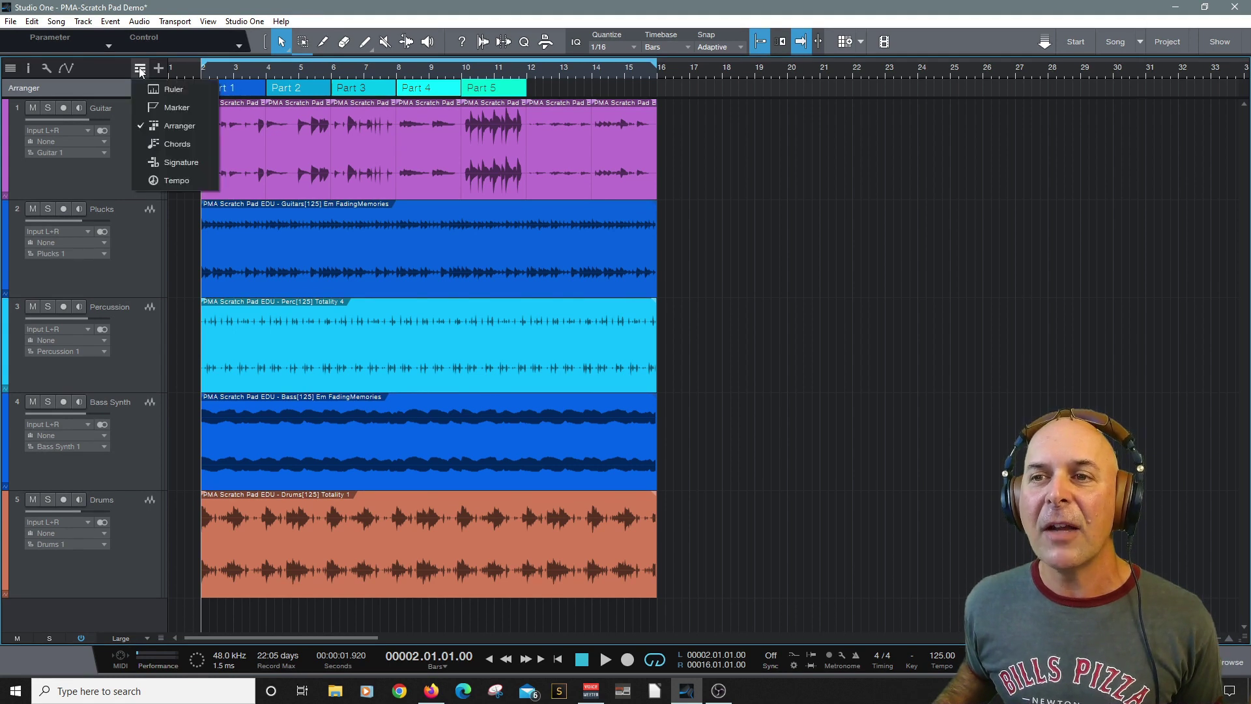
pyautogui.click(161, 129)
pyautogui.click(140, 68)
pyautogui.click(157, 128)
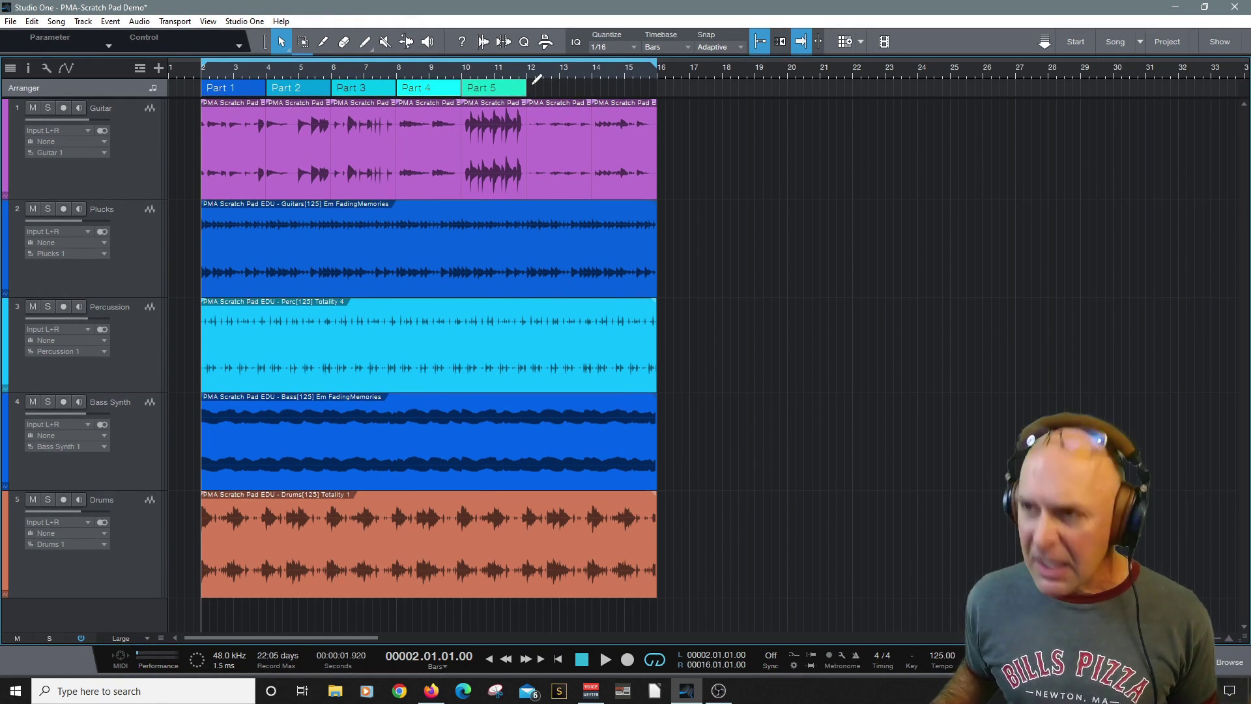
# Draw a new arranger section after Part 5 and rename it Part 6.
pyautogui.moveTo(537, 79); pyautogui.dragTo(553, 78)
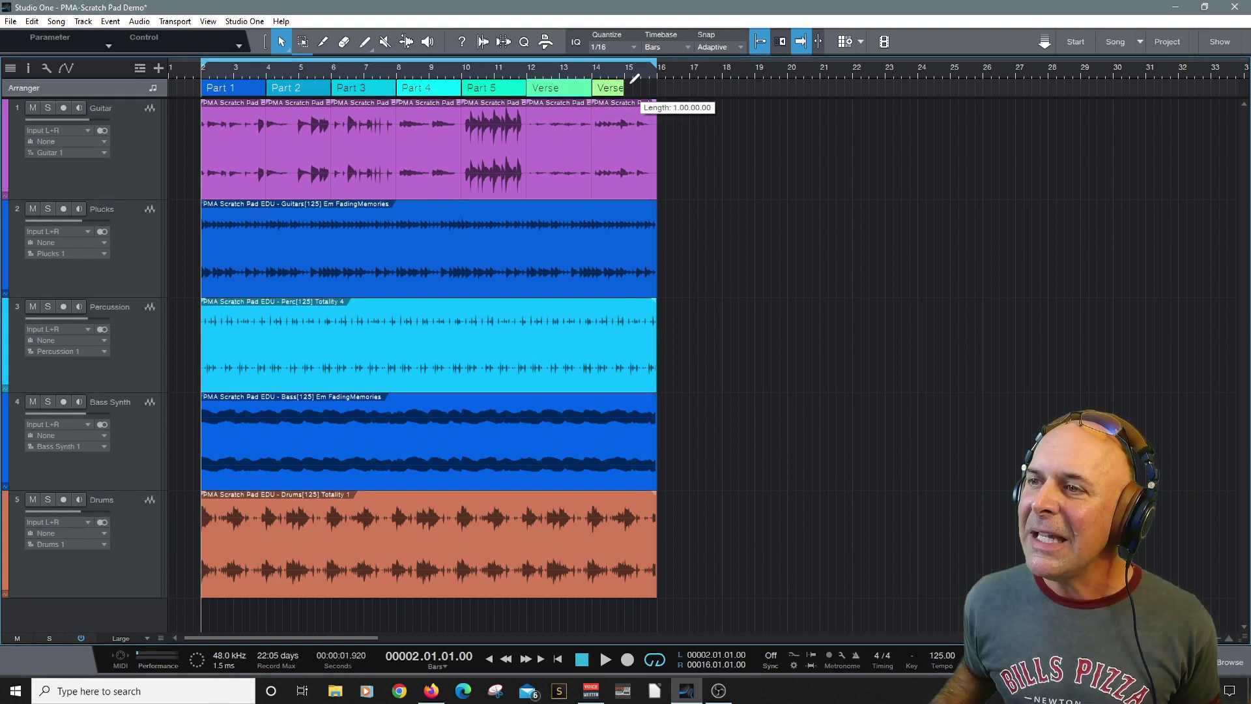
pyautogui.rightClick(556, 96)
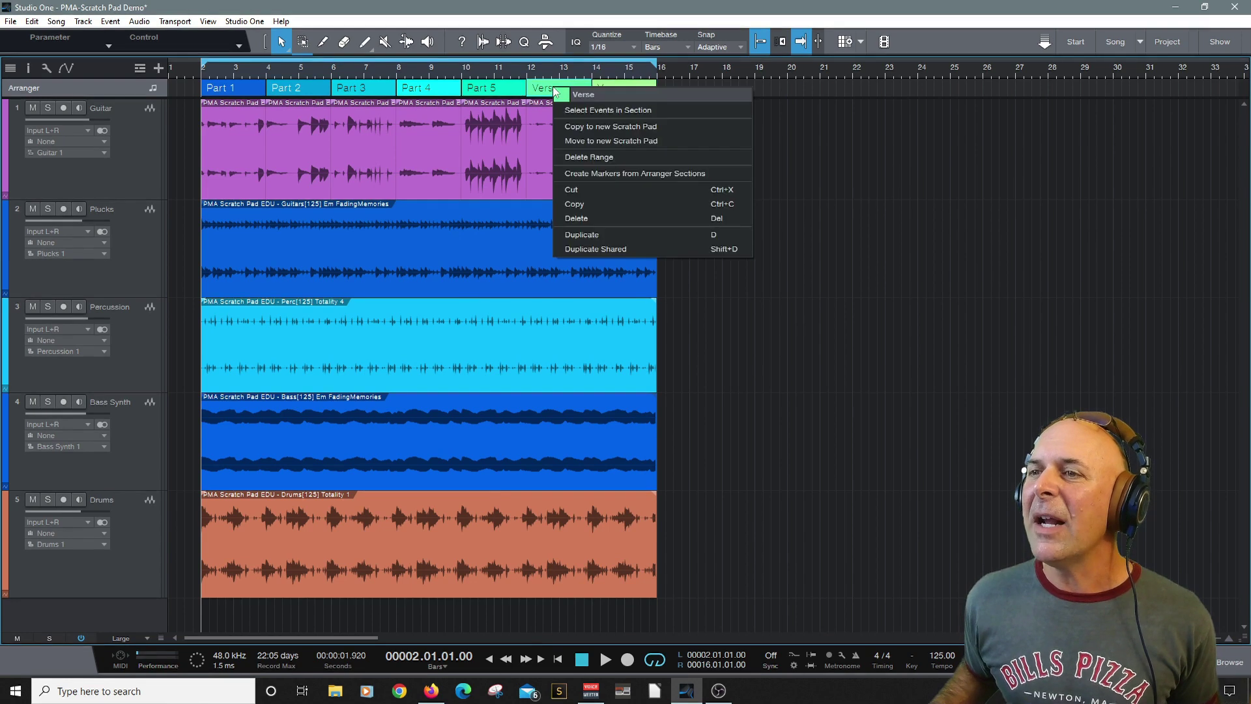
pyautogui.click(591, 94)
pyautogui.write('Part 6')
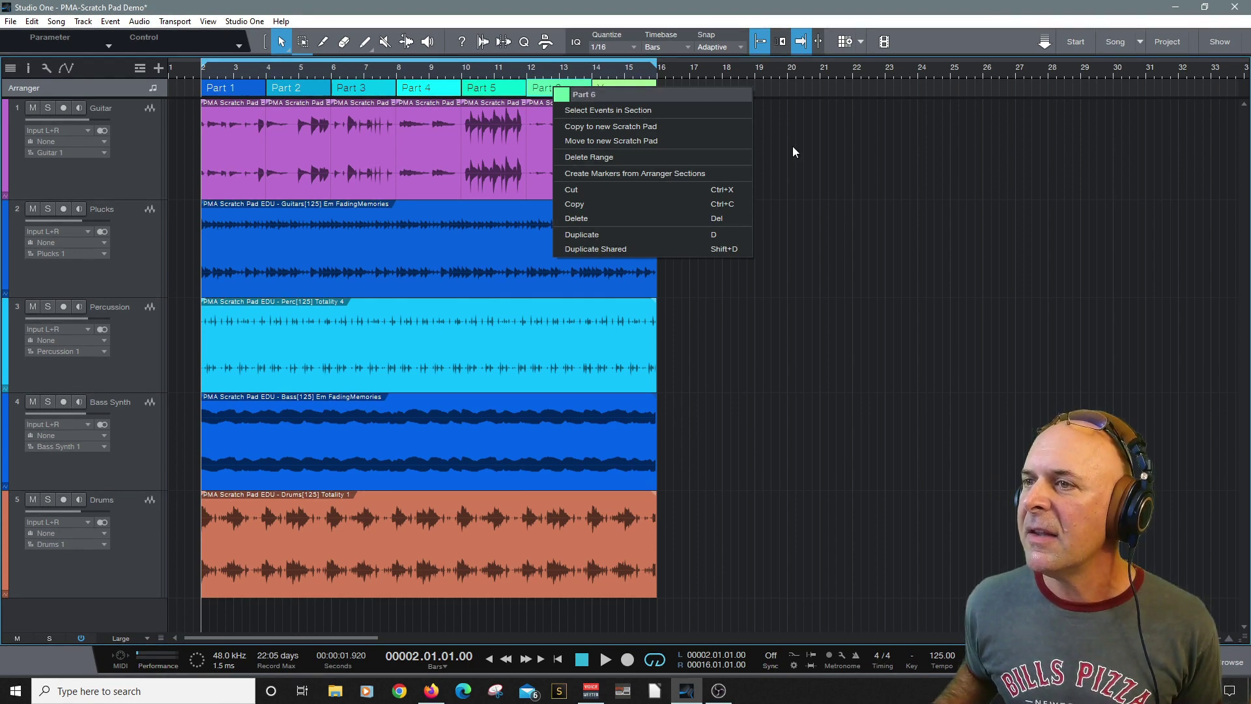
pyautogui.click(793, 146)
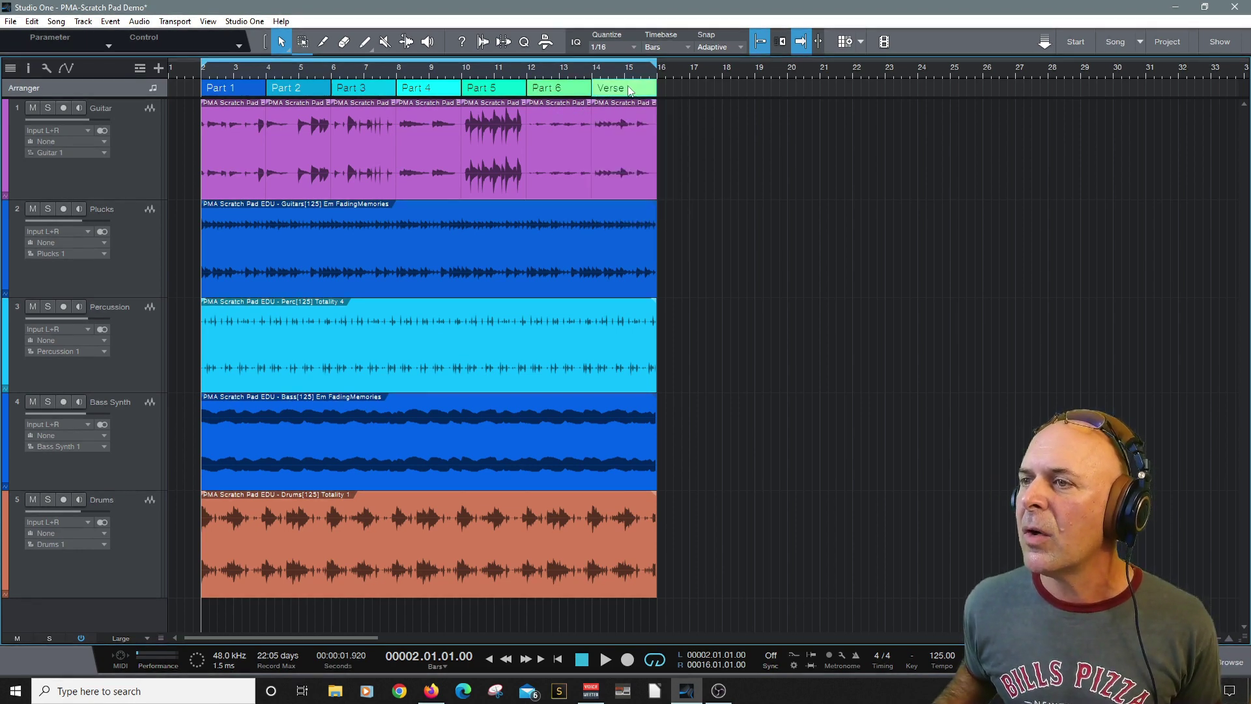
# Rename the next new section Part 7 and colour it magenta.
pyautogui.rightClick(630, 91)
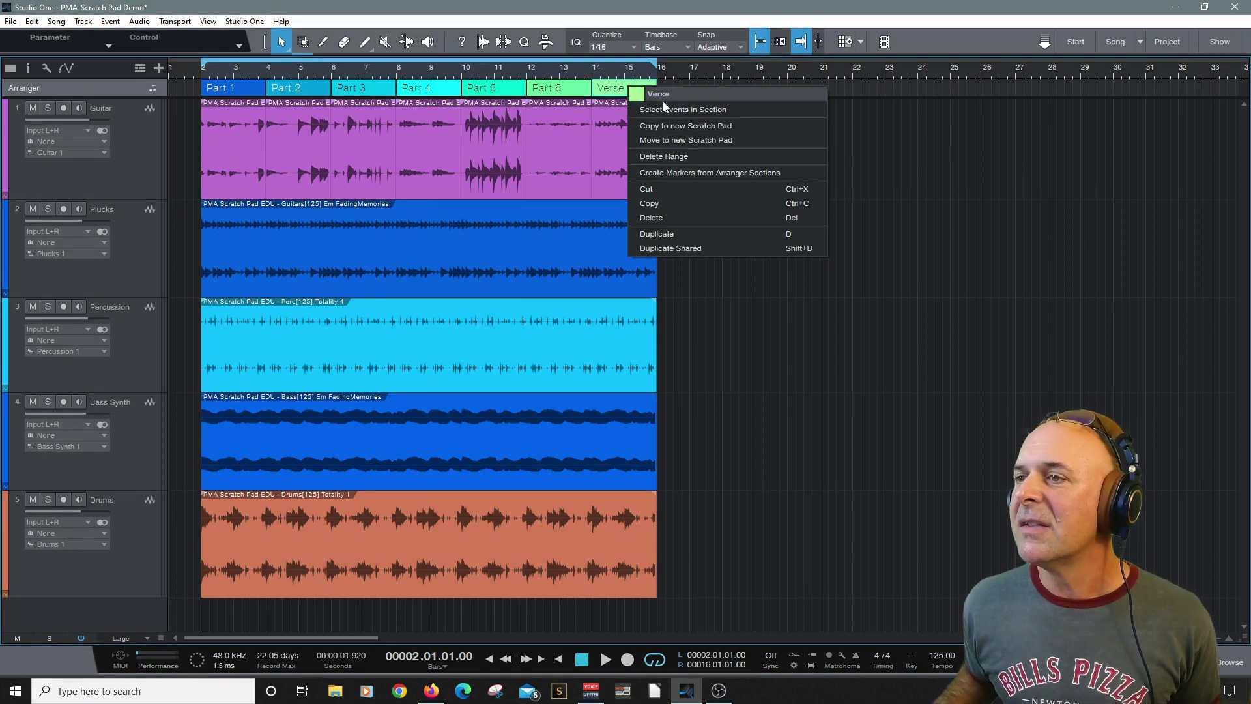
pyautogui.doubleClick(659, 94)
pyautogui.write('Part 7')
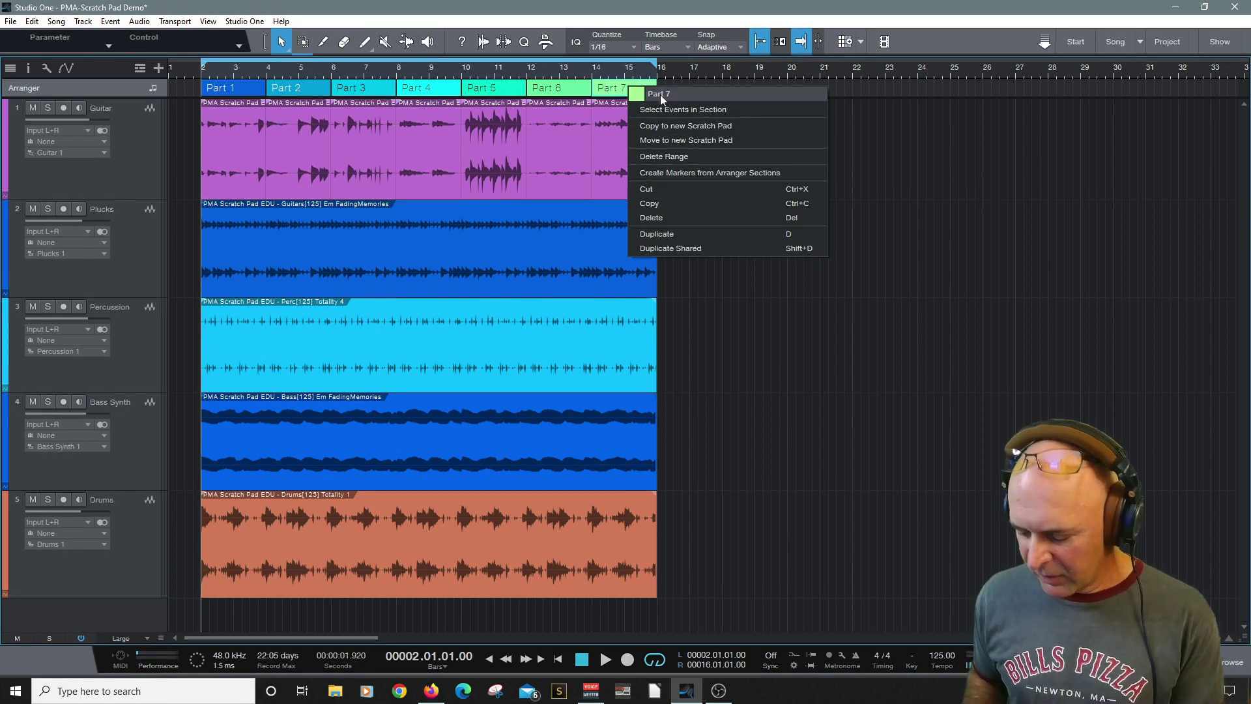
pyautogui.click(639, 96)
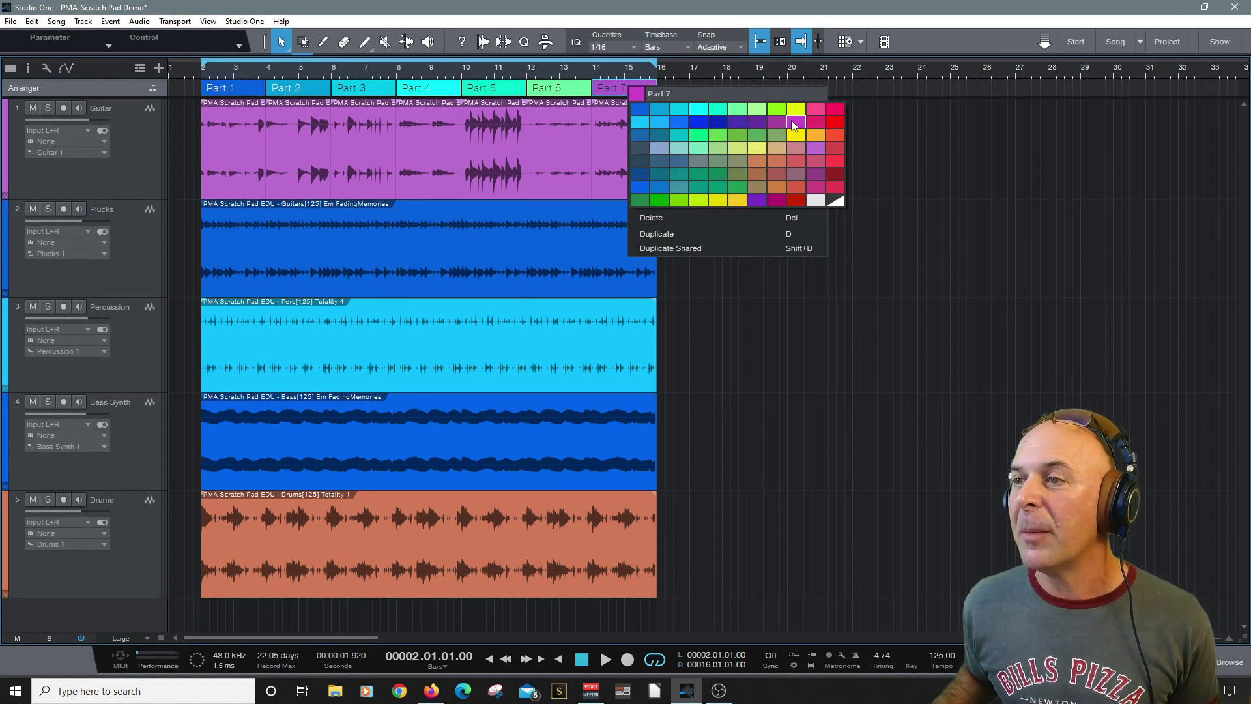
pyautogui.click(791, 120)
pyautogui.click(910, 26)
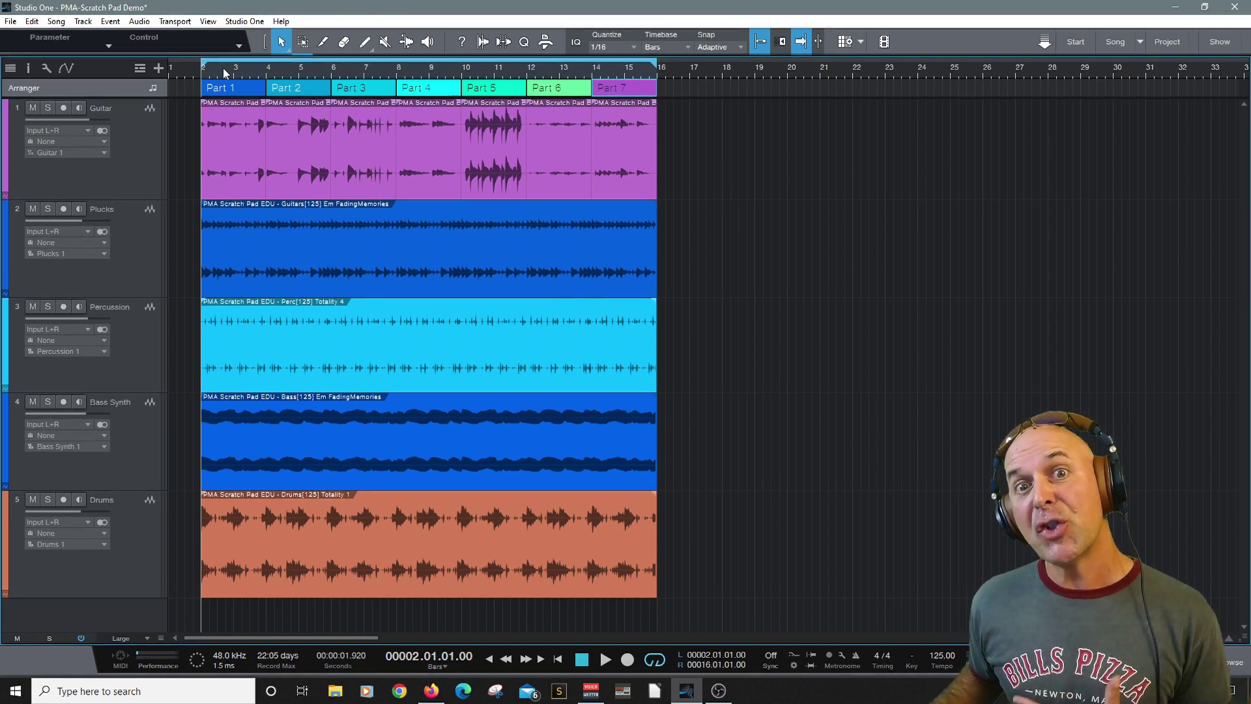
pyautogui.click(10, 23)
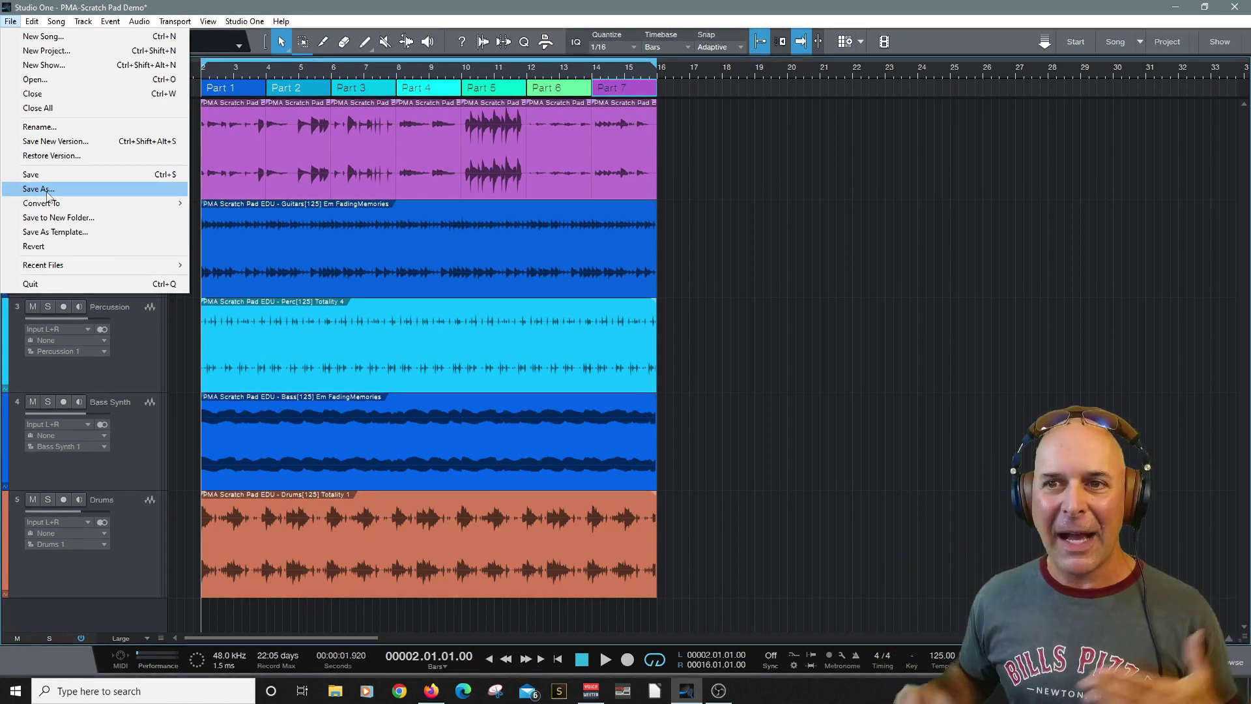
pyautogui.click(427, 6)
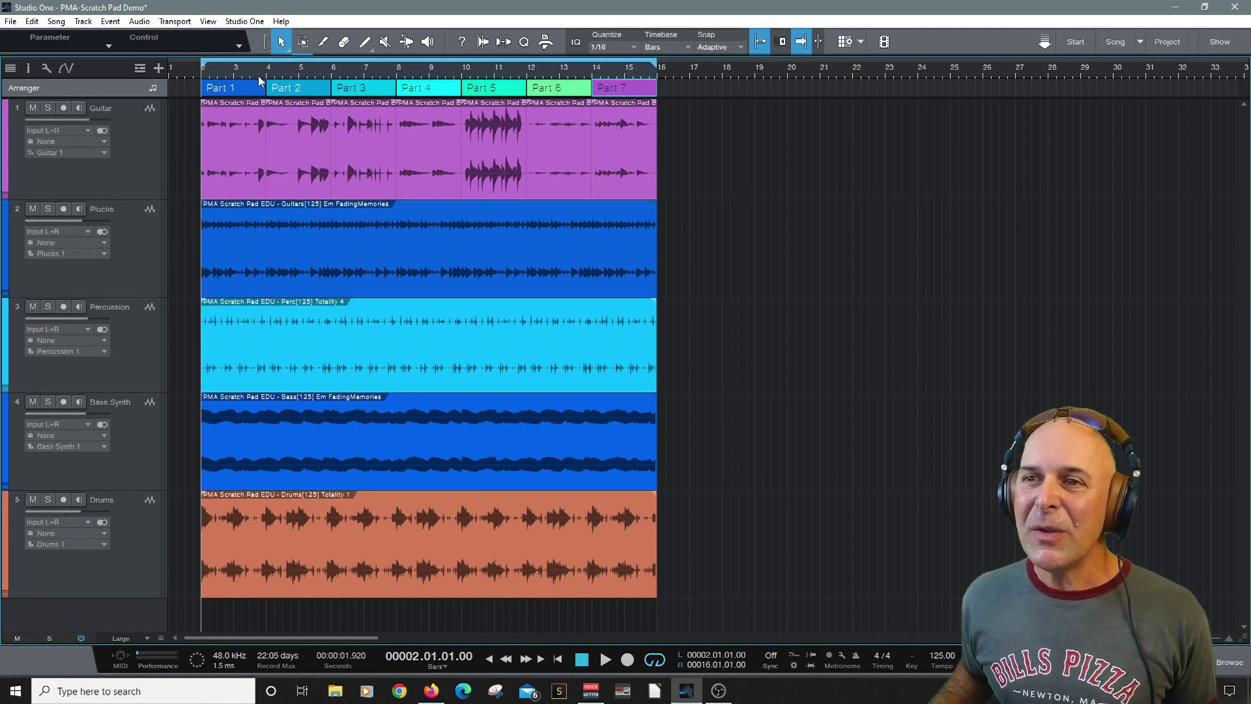
# Select arranger sections Part 1 through Part 7 and copy them to a new Scratch Pad.
pyautogui.scroll(-1, 670, 79)
pyautogui.scroll(1, 670, 79)
pyautogui.moveTo(681, 84); pyautogui.dragTo(194, 87)
pyautogui.rightClick(613, 86)
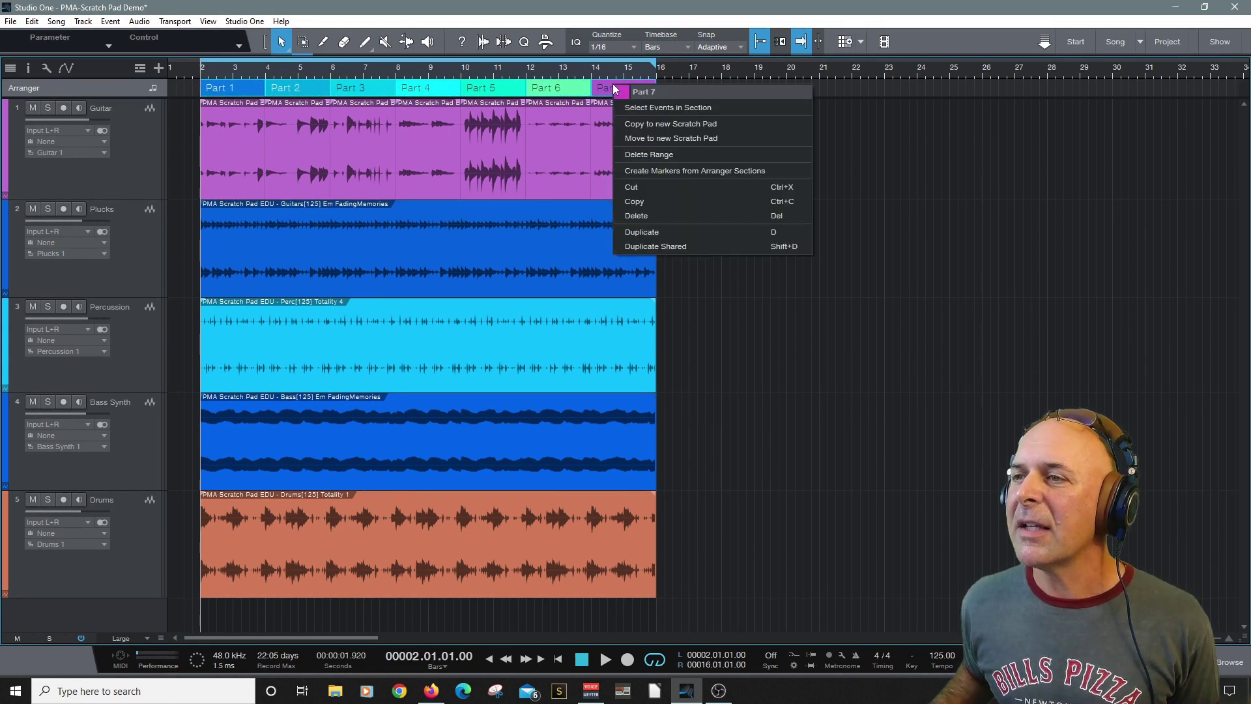
pyautogui.click(633, 123)
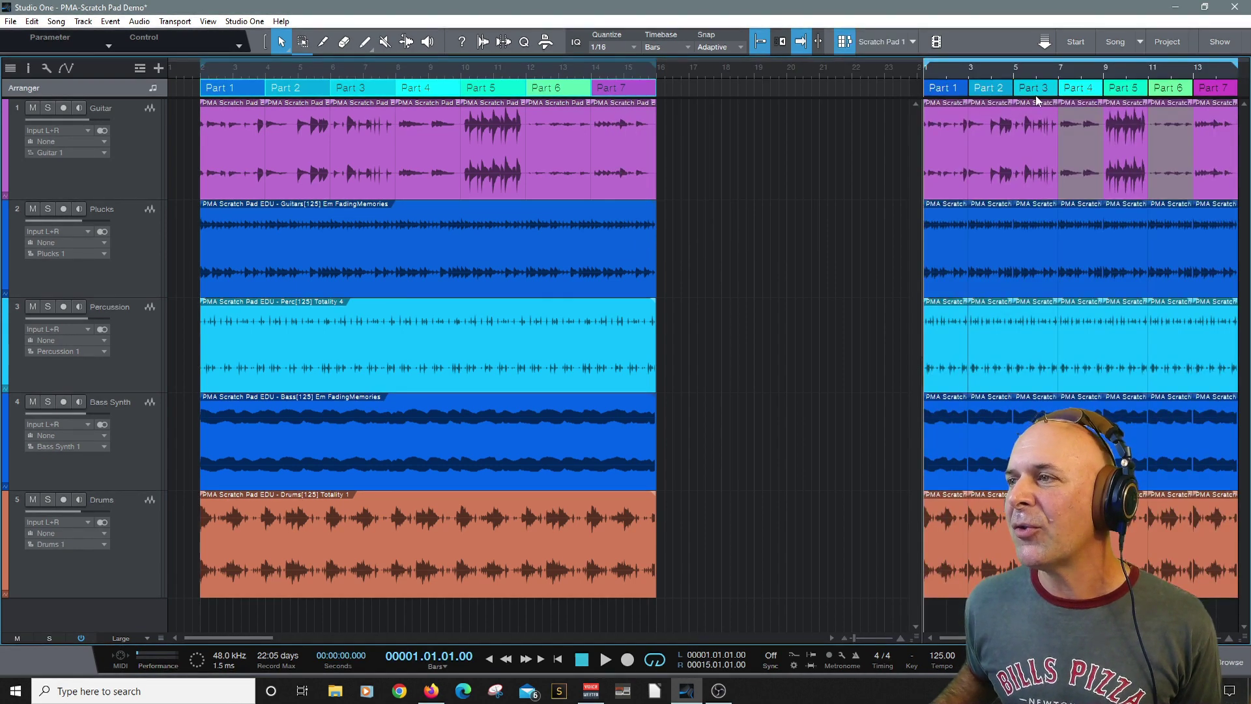
# Widen and zoom the Scratch Pad, set playheads at bars 9 and 6, and toggle its visibility.
pyautogui.moveTo(923, 212); pyautogui.dragTo(708, 216)
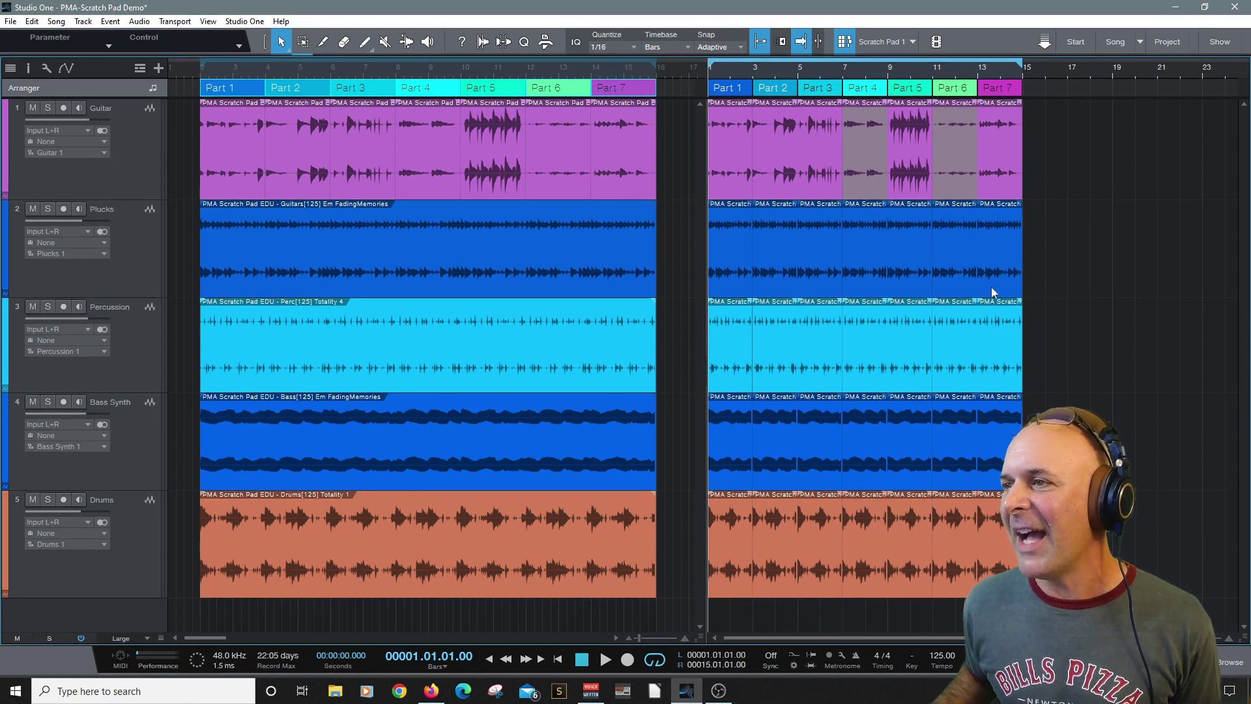
pyautogui.press('e')
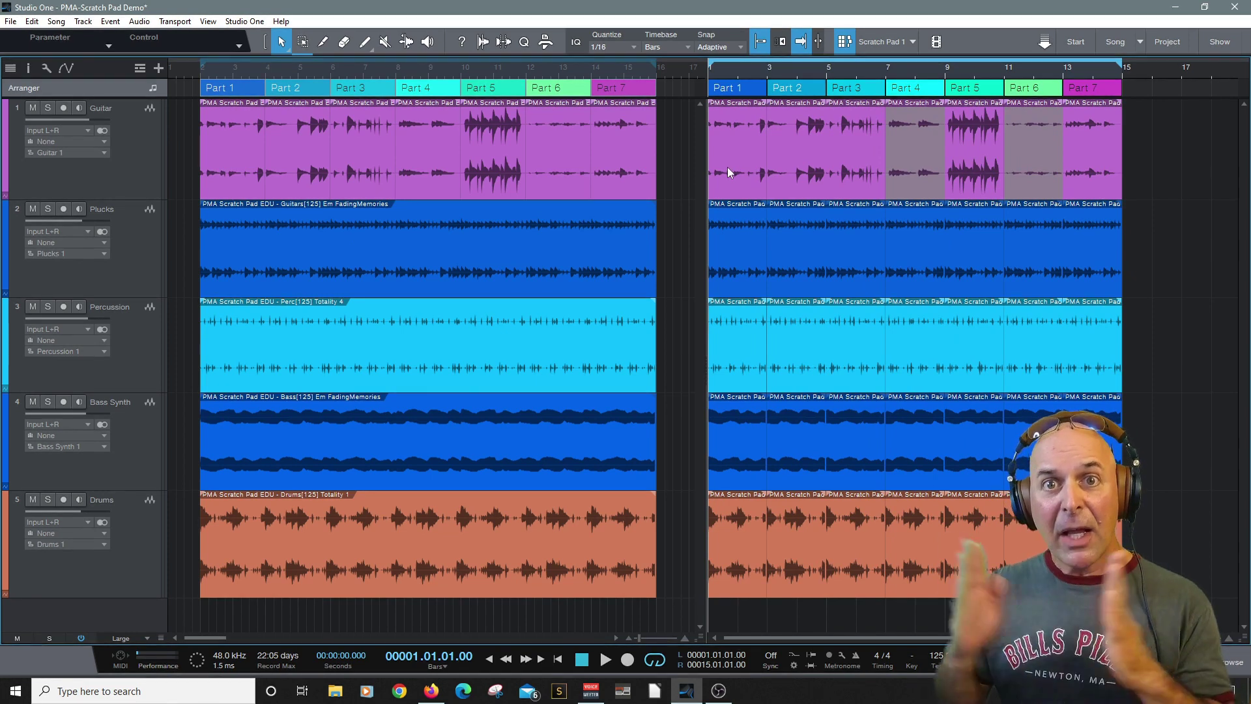
pyautogui.click(453, 60)
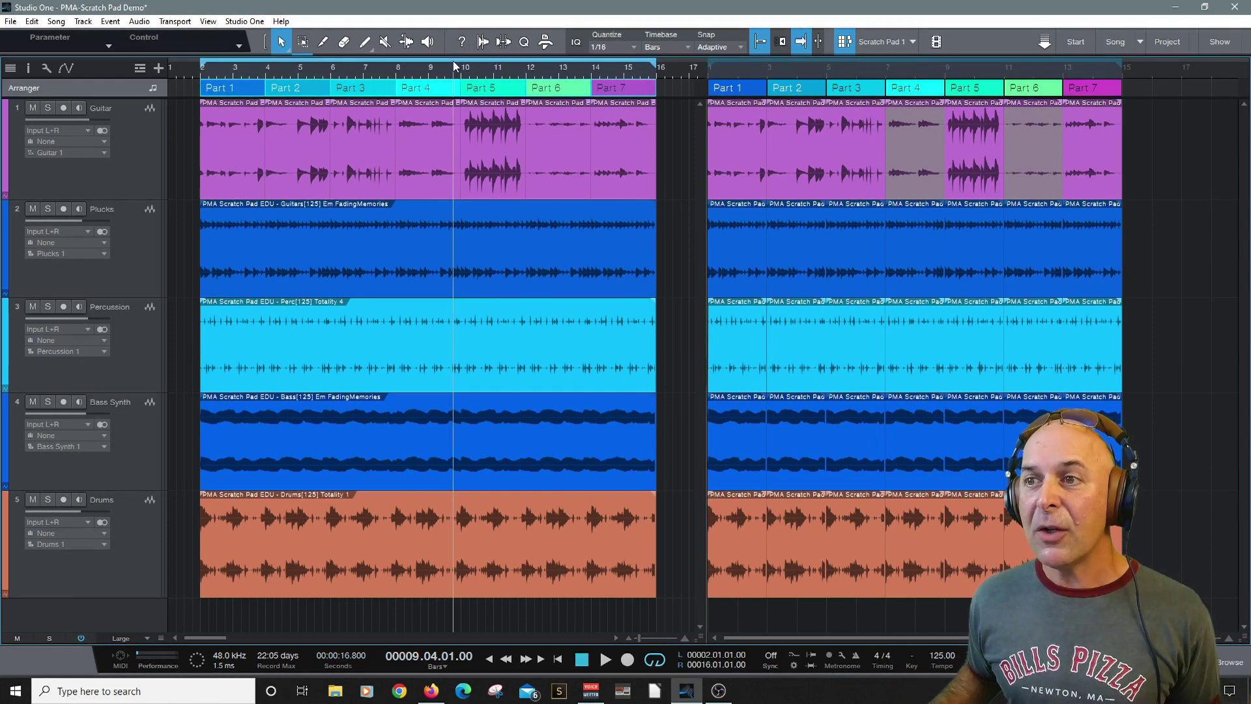
pyautogui.click(858, 63)
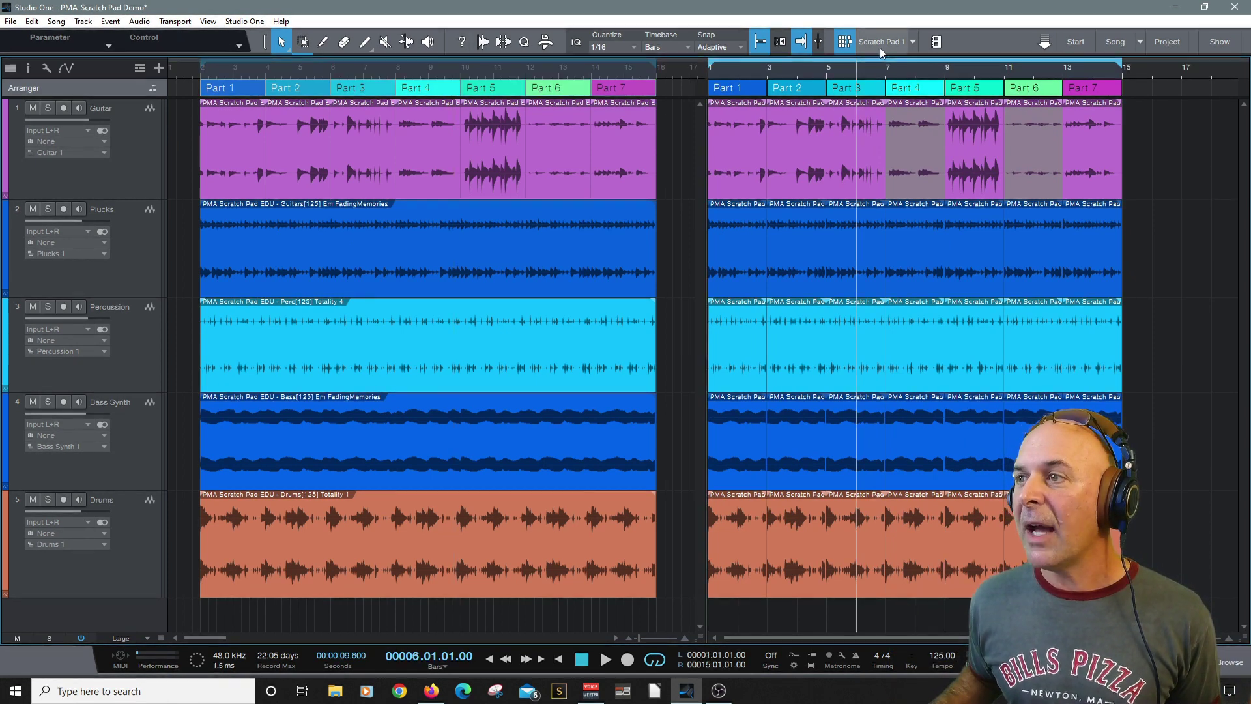
pyautogui.click(845, 43)
pyautogui.click(845, 43)
pyautogui.click(845, 43)
pyautogui.click(845, 43)
pyautogui.click(913, 42)
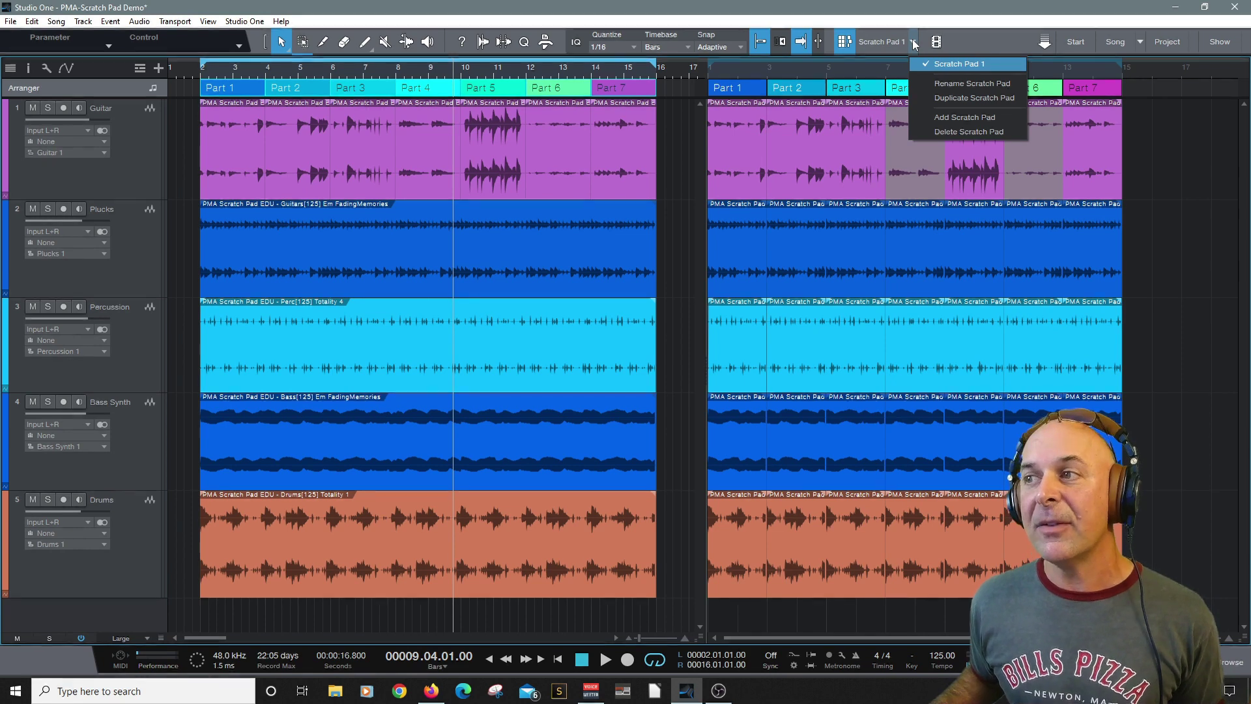
# Rename the scratch pad to TEST, undo the rename, then delete the scratch pad.
pyautogui.click(948, 85)
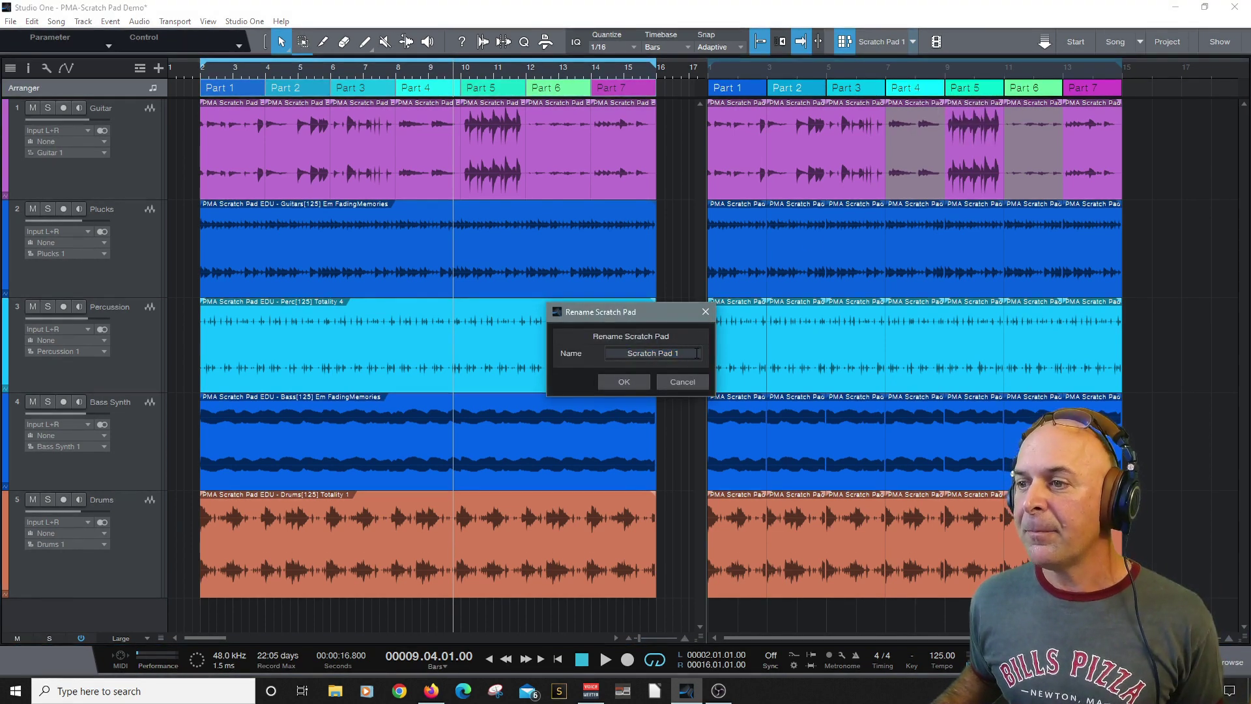
pyautogui.write('TEST')
pyautogui.press('Return')
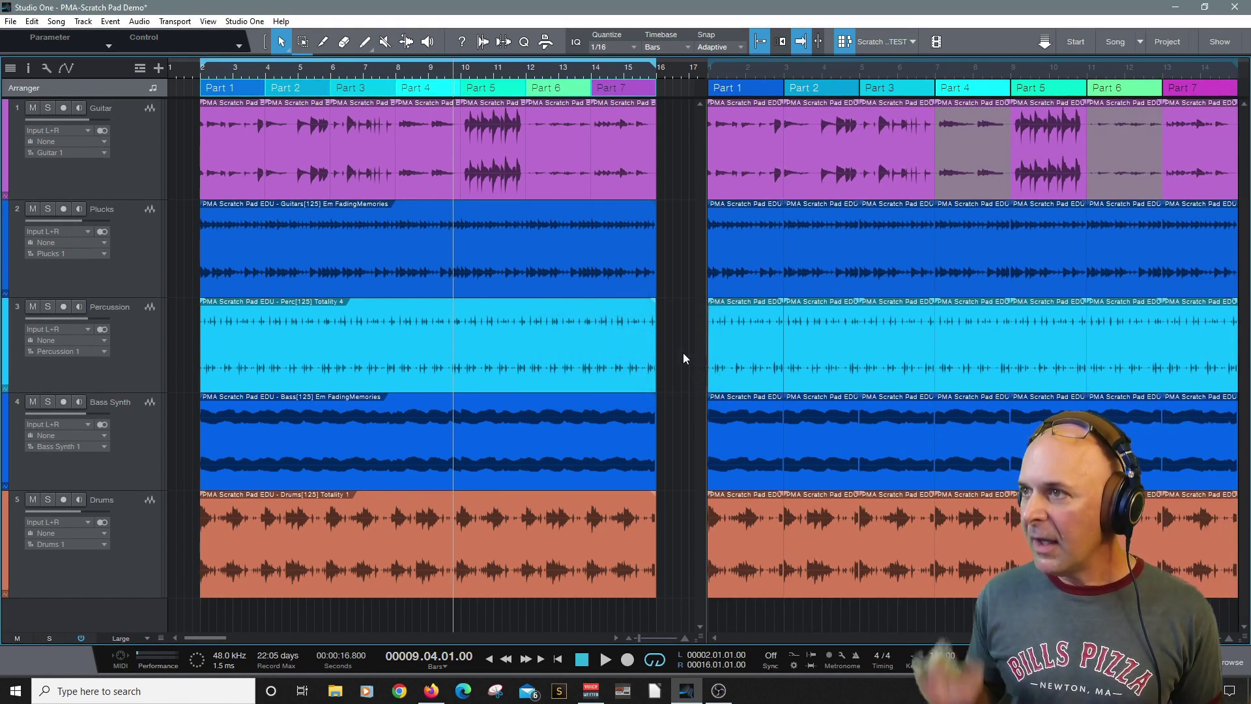
pyautogui.click(31, 21)
pyautogui.click(58, 33)
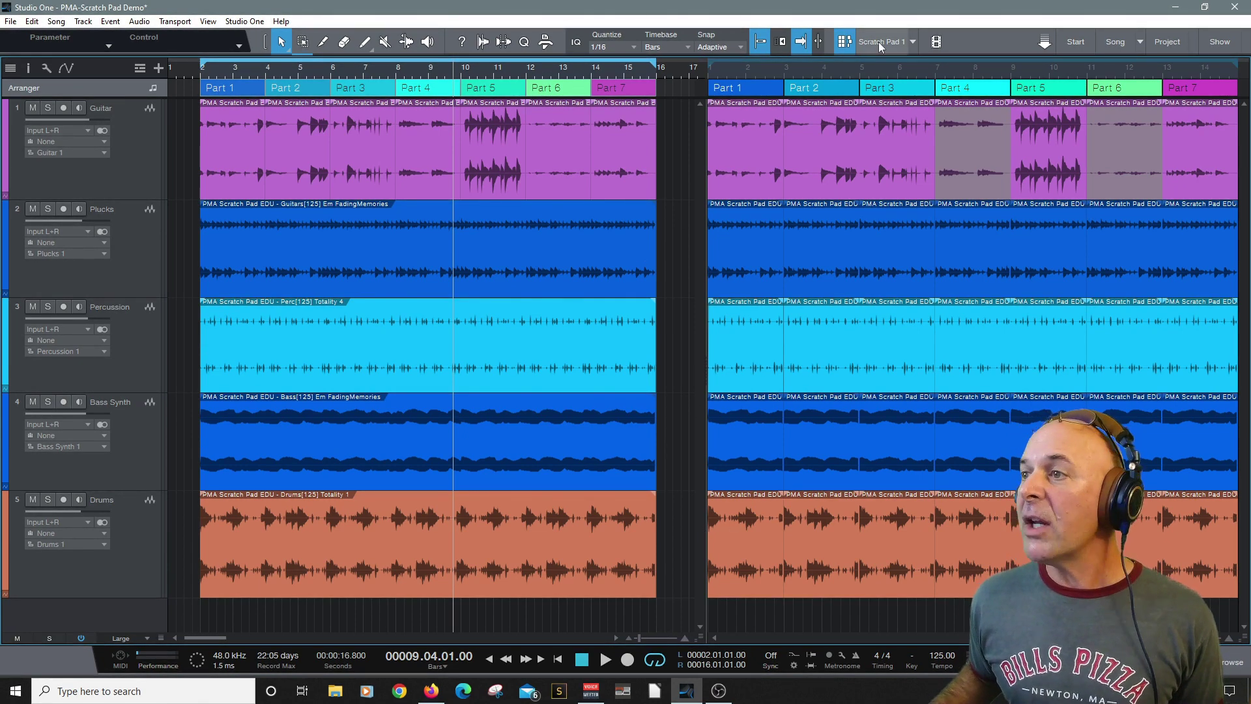
pyautogui.click(914, 41)
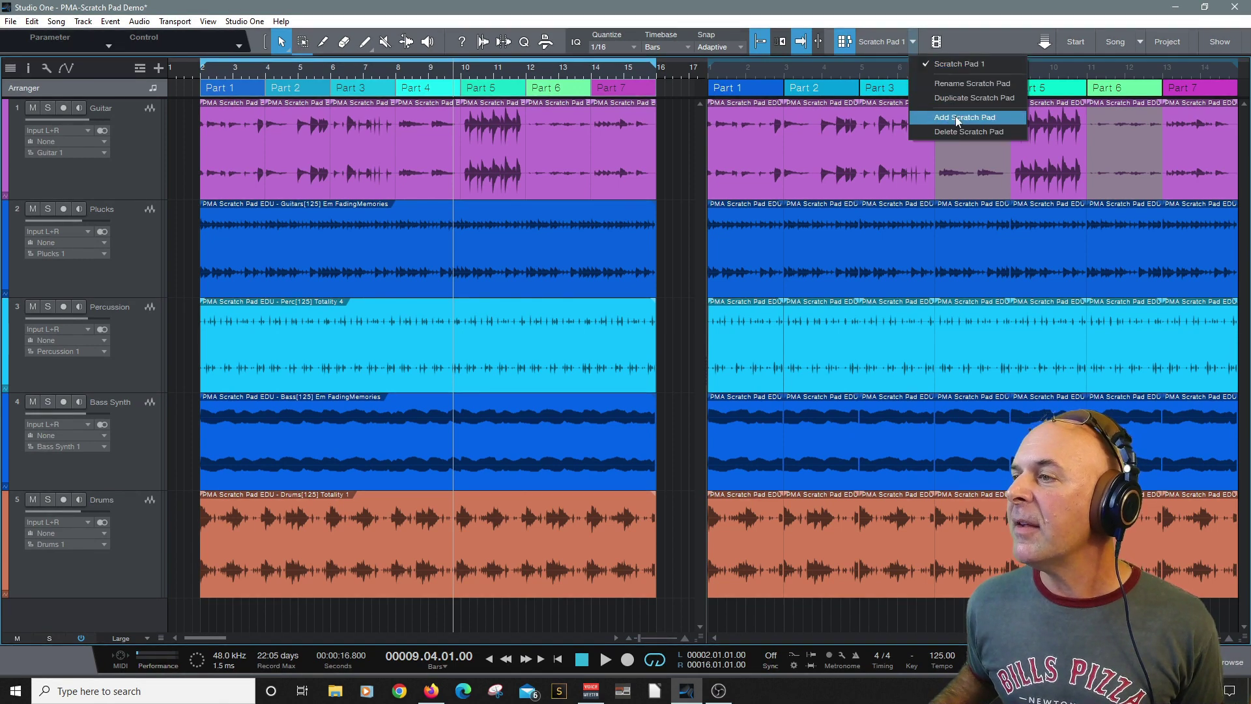
pyautogui.click(969, 131)
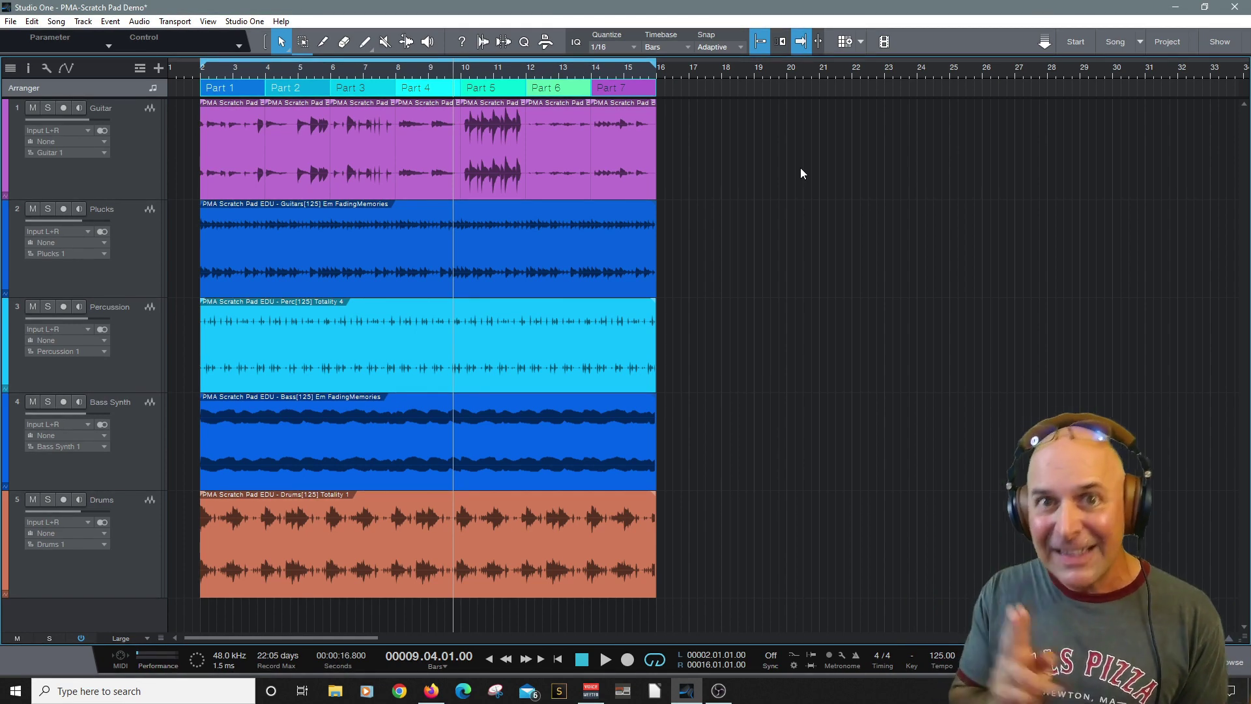
# Copy the arrangement from the Part 1 section into a new Scratch Pad and zoom it to fit.
pyautogui.rightClick(233, 90)
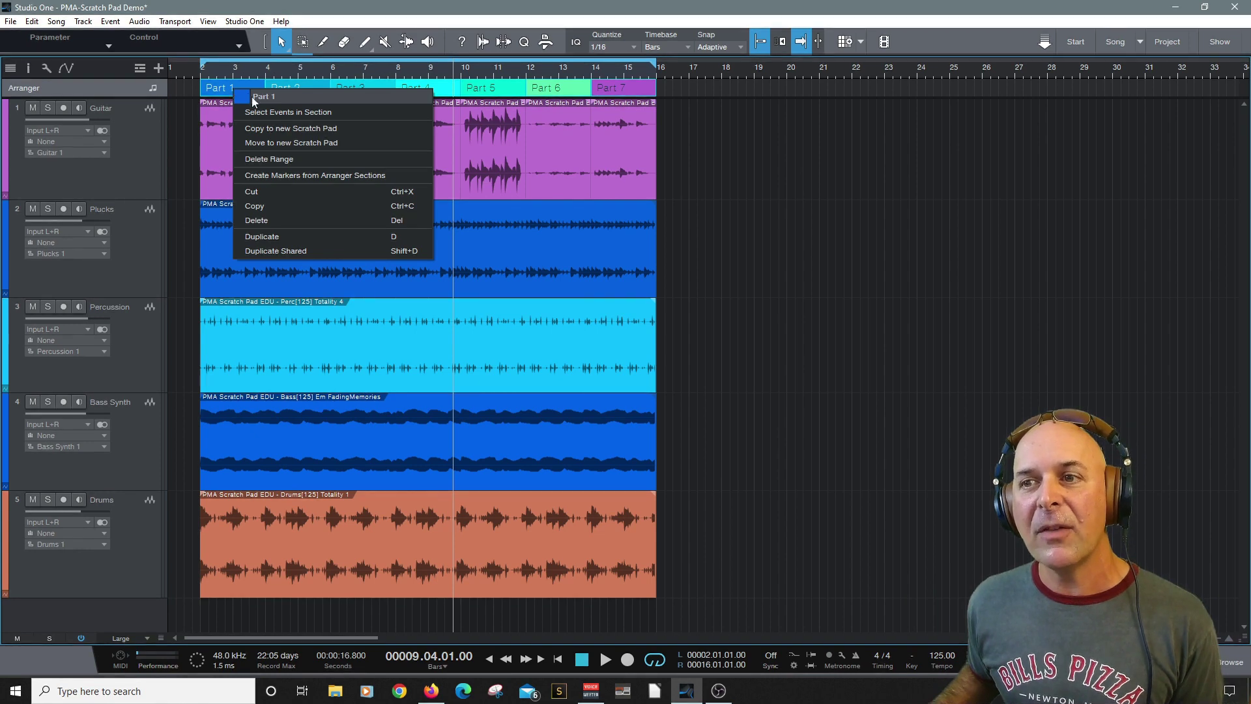
pyautogui.click(273, 128)
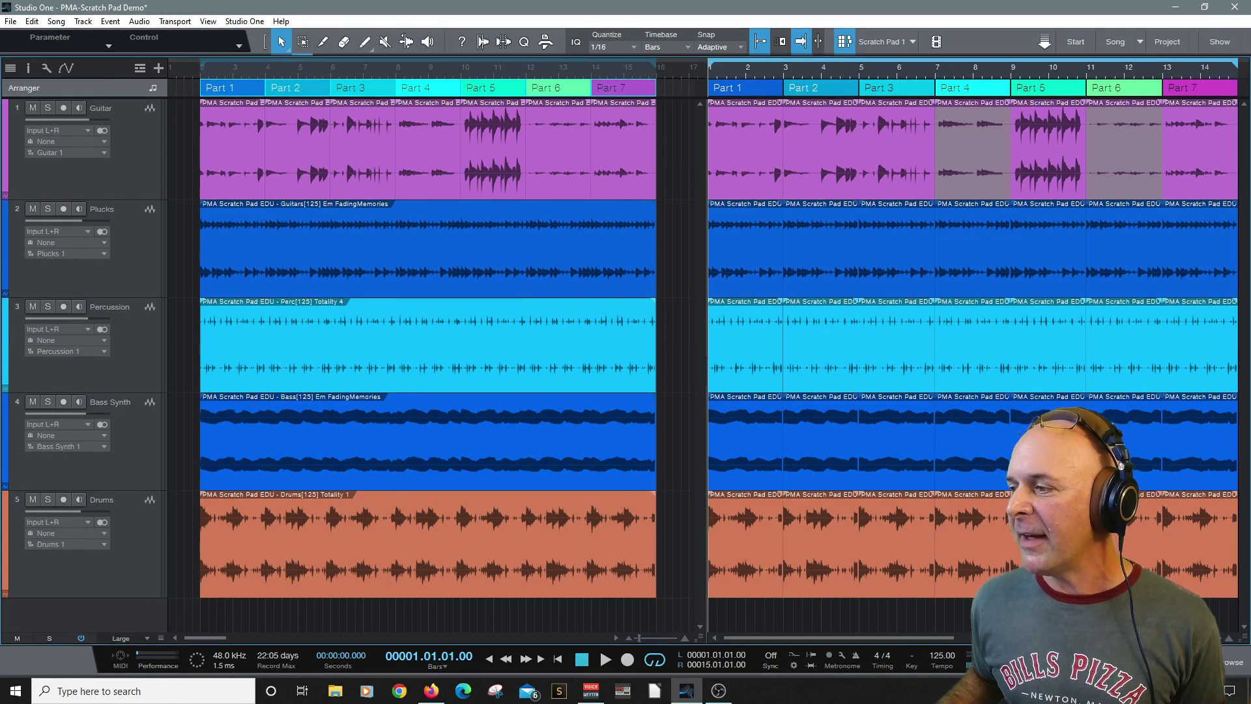
pyautogui.click(1229, 638)
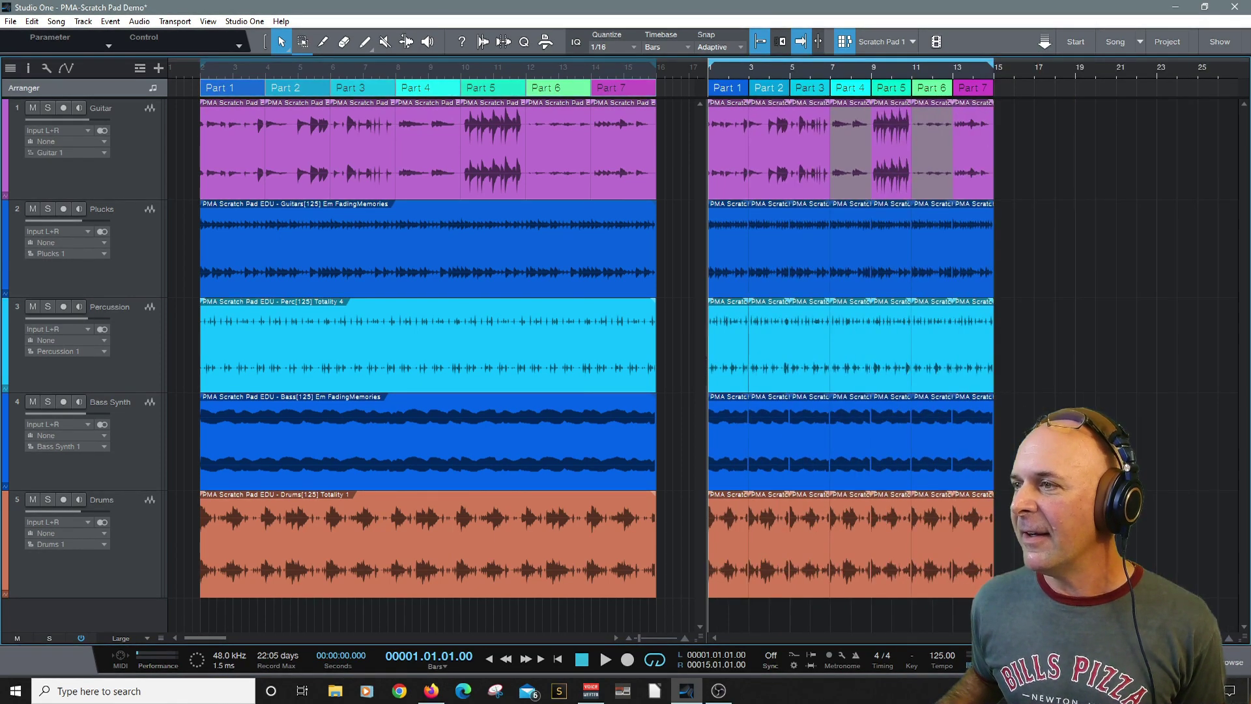
pyautogui.click(1228, 639)
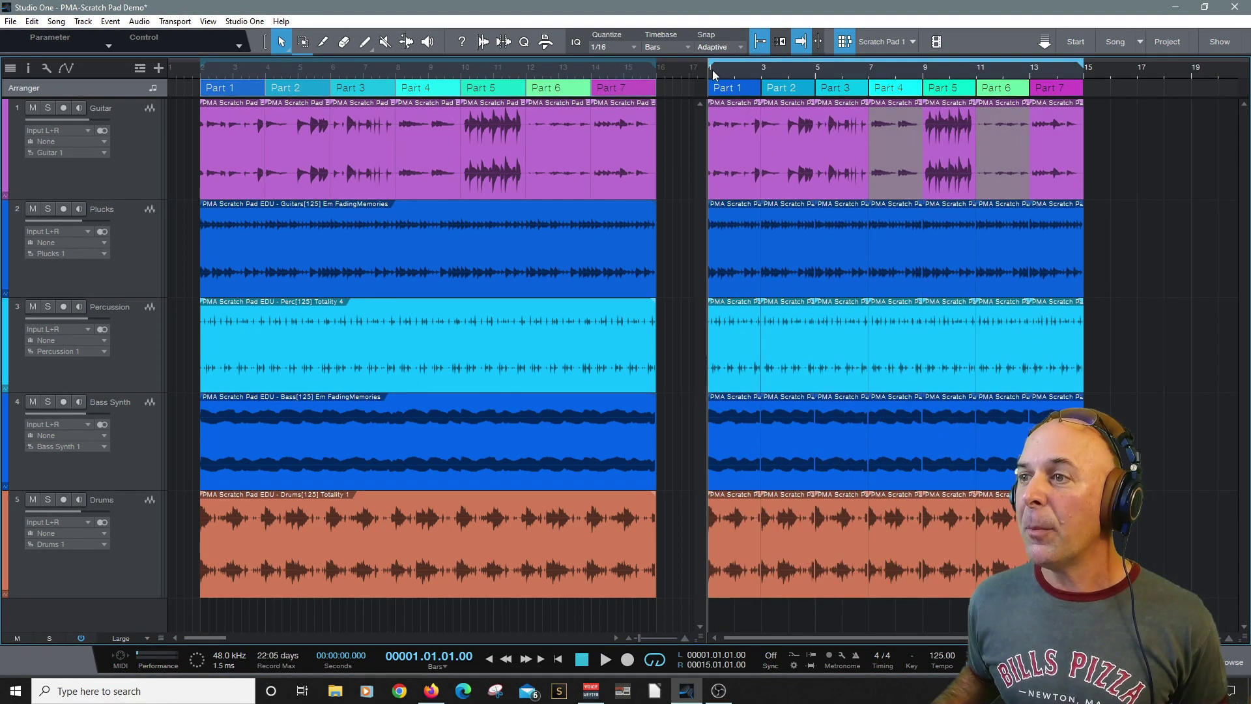
# Play the arrangement briefly, stop it, and select the Guitar track.
pyautogui.press('space')
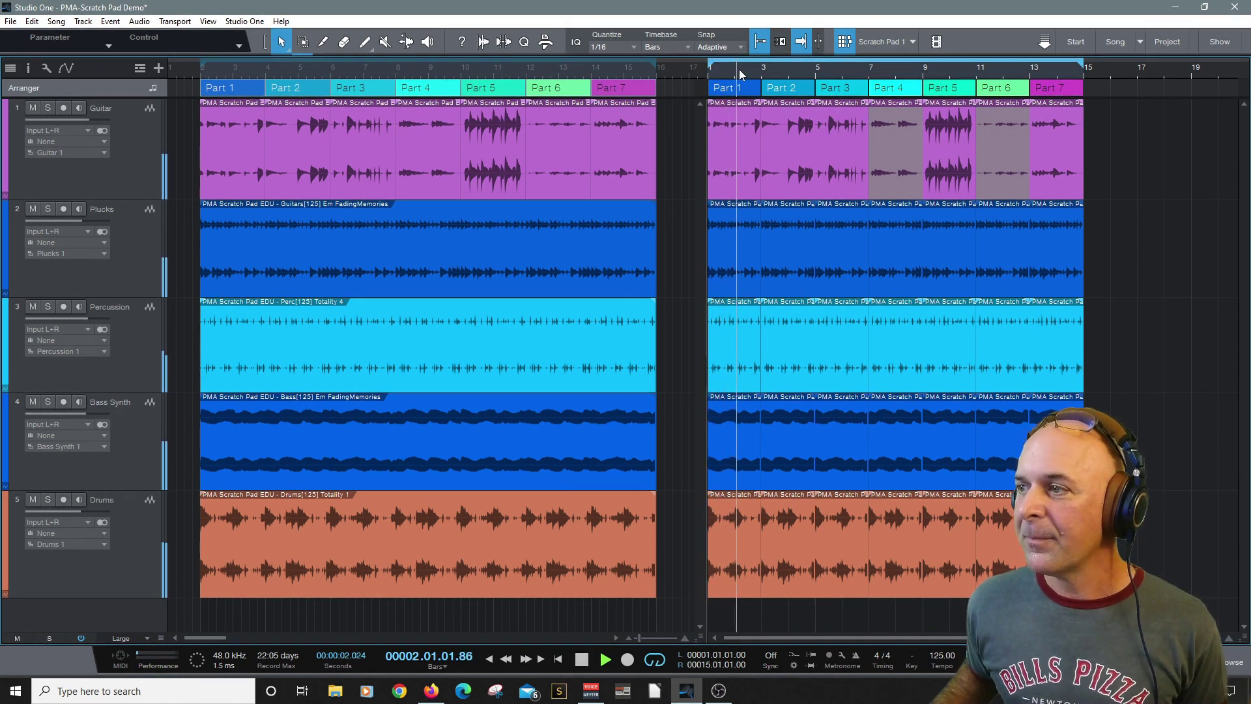
pyautogui.press('space')
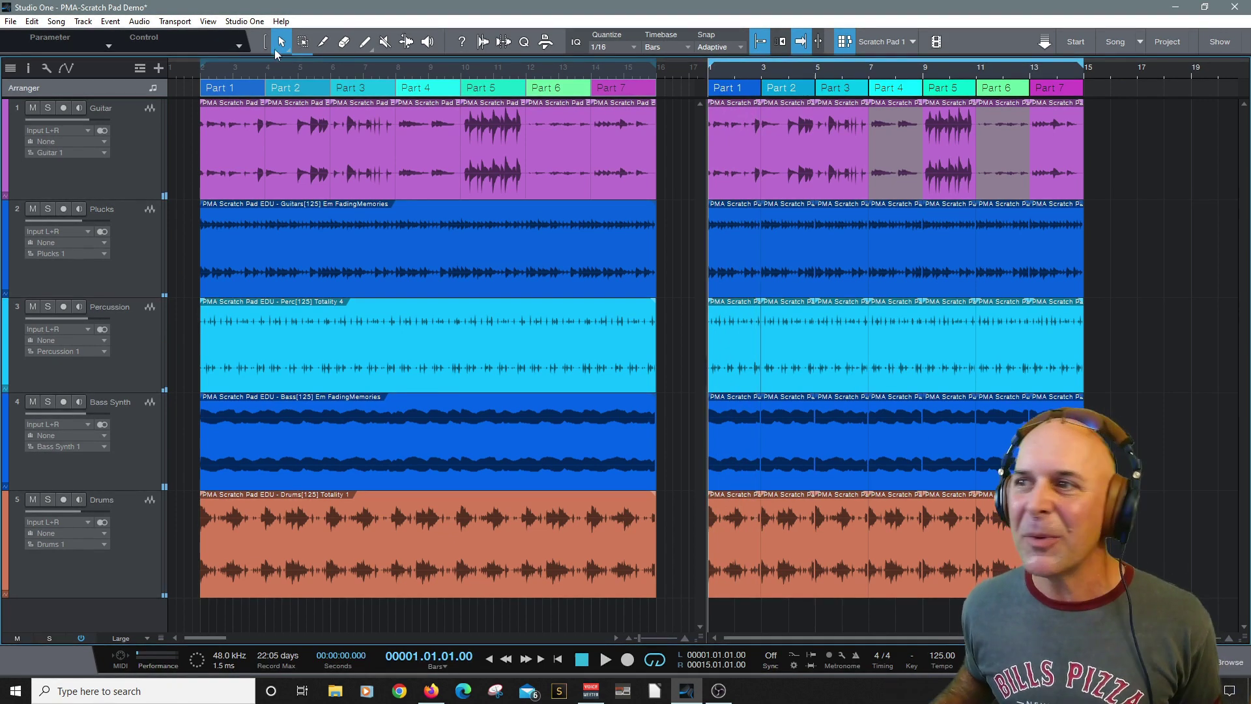
pyautogui.click(130, 135)
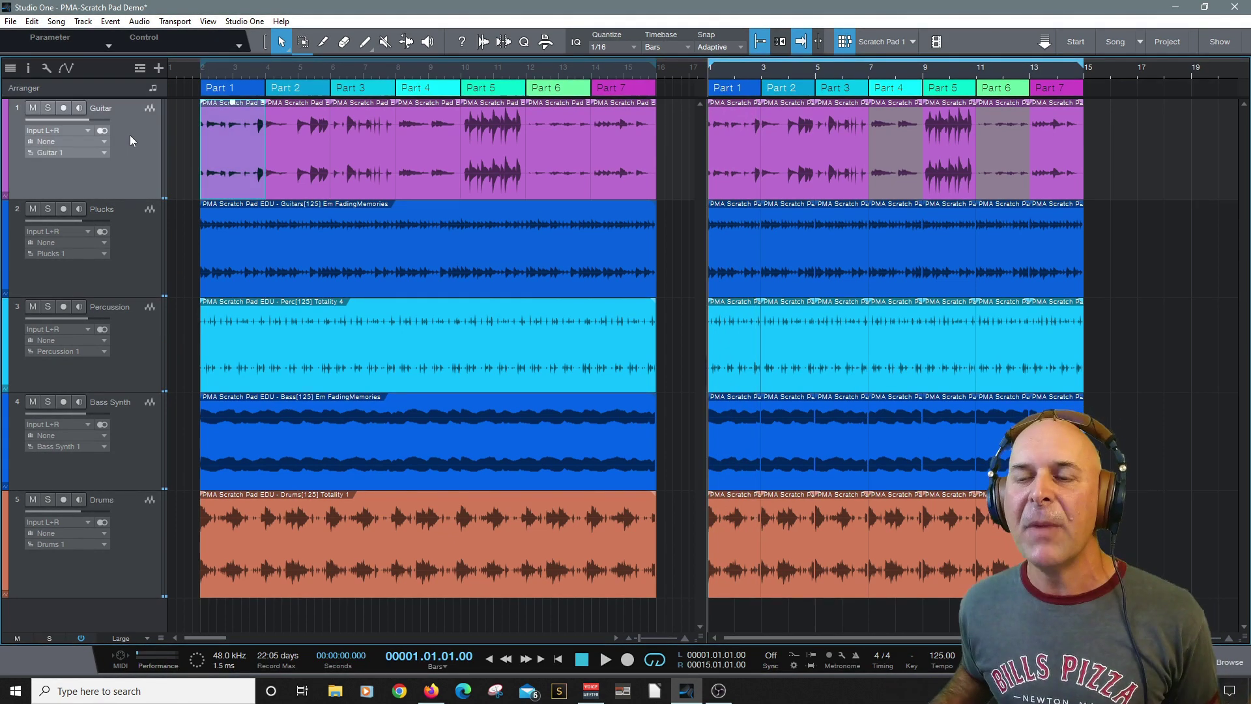
# Open the track Inspector and step through the Guitar, Plucks, Percussion, Bass Synth and Drums tracks.
pyautogui.click(154, 210)
pyautogui.click(134, 173)
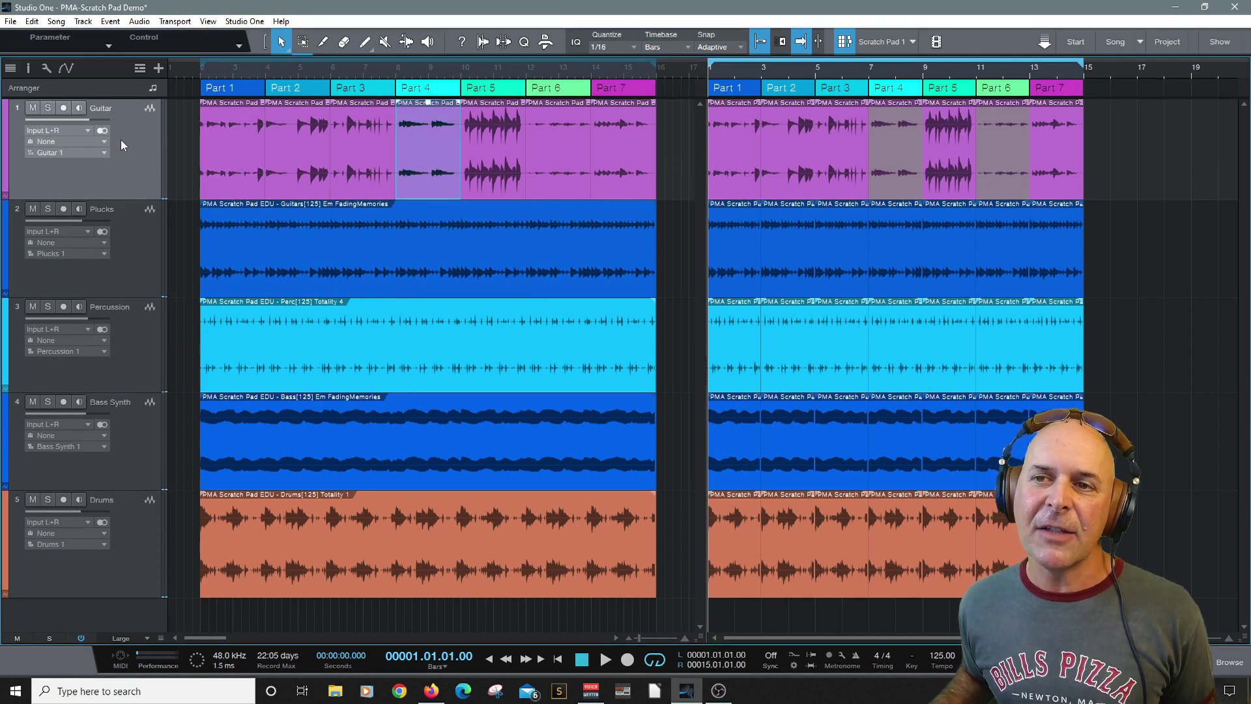
pyautogui.click(29, 68)
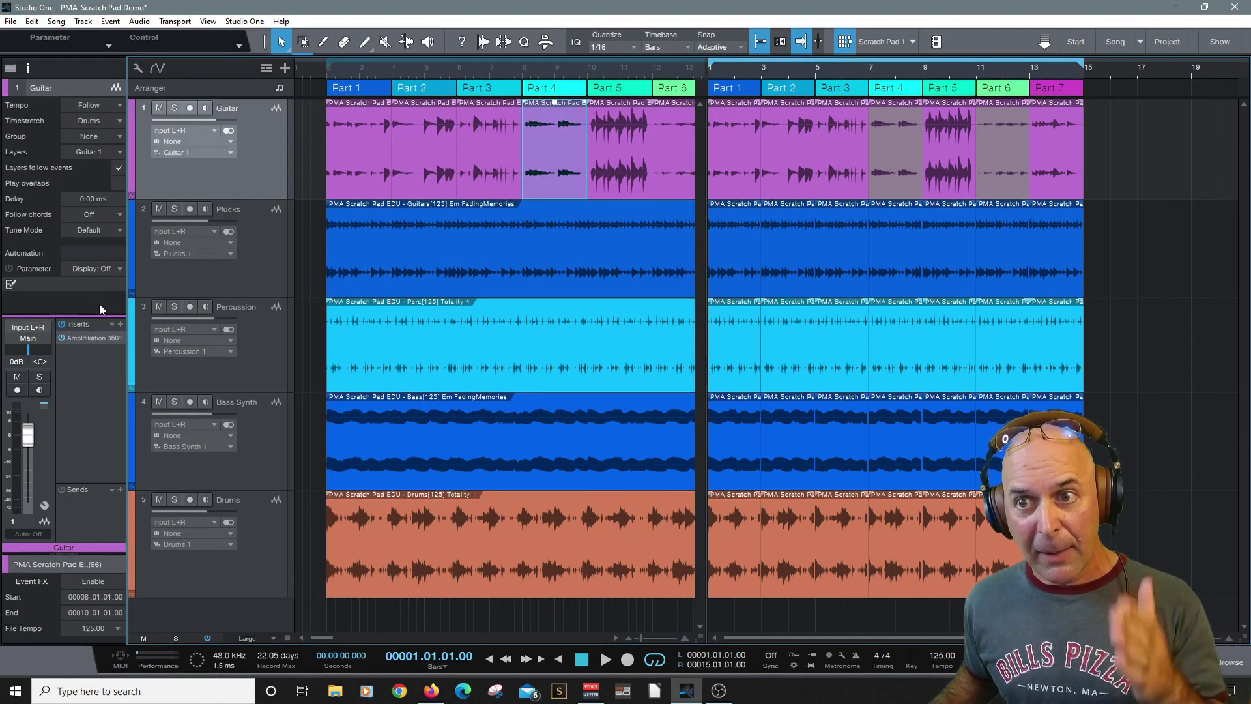
pyautogui.click(235, 277)
pyautogui.click(243, 341)
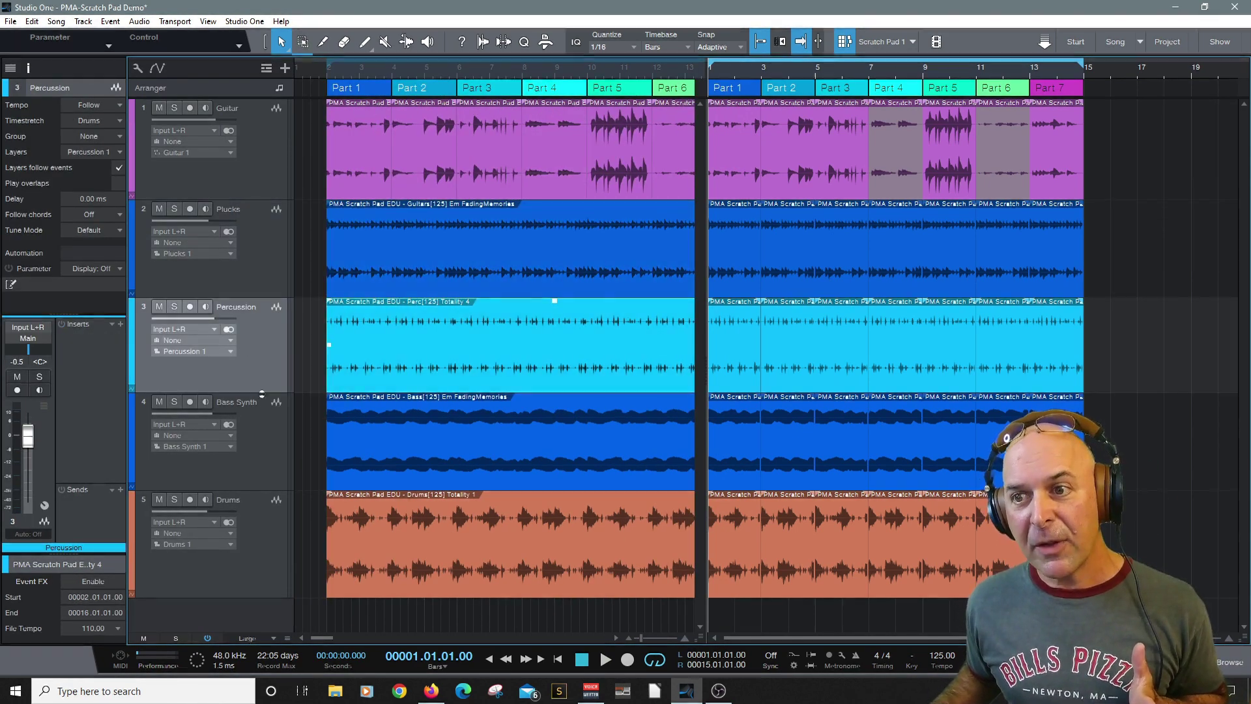
pyautogui.click(266, 421)
pyautogui.click(267, 528)
pyautogui.click(267, 260)
pyautogui.click(253, 141)
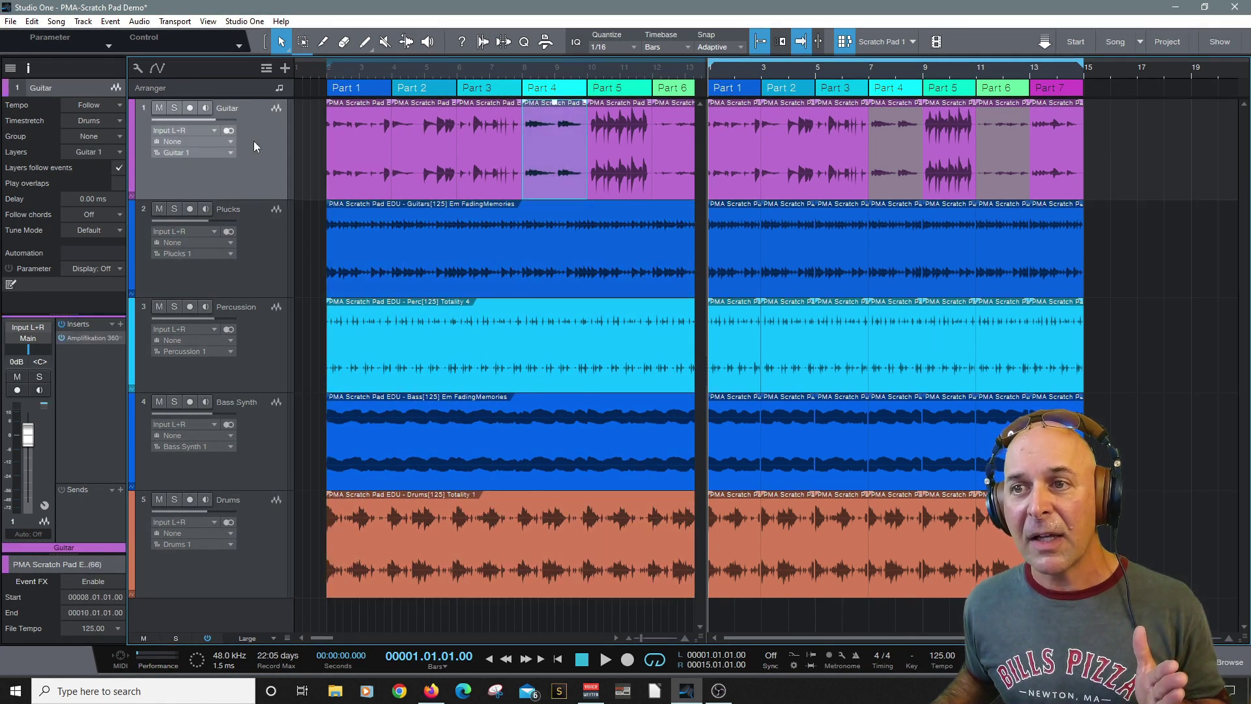
# Switch the Inspector to Arranger and audition Scratch Pad Parts 2, 3, 5, 6, 7, then 3.
pyautogui.click(186, 85)
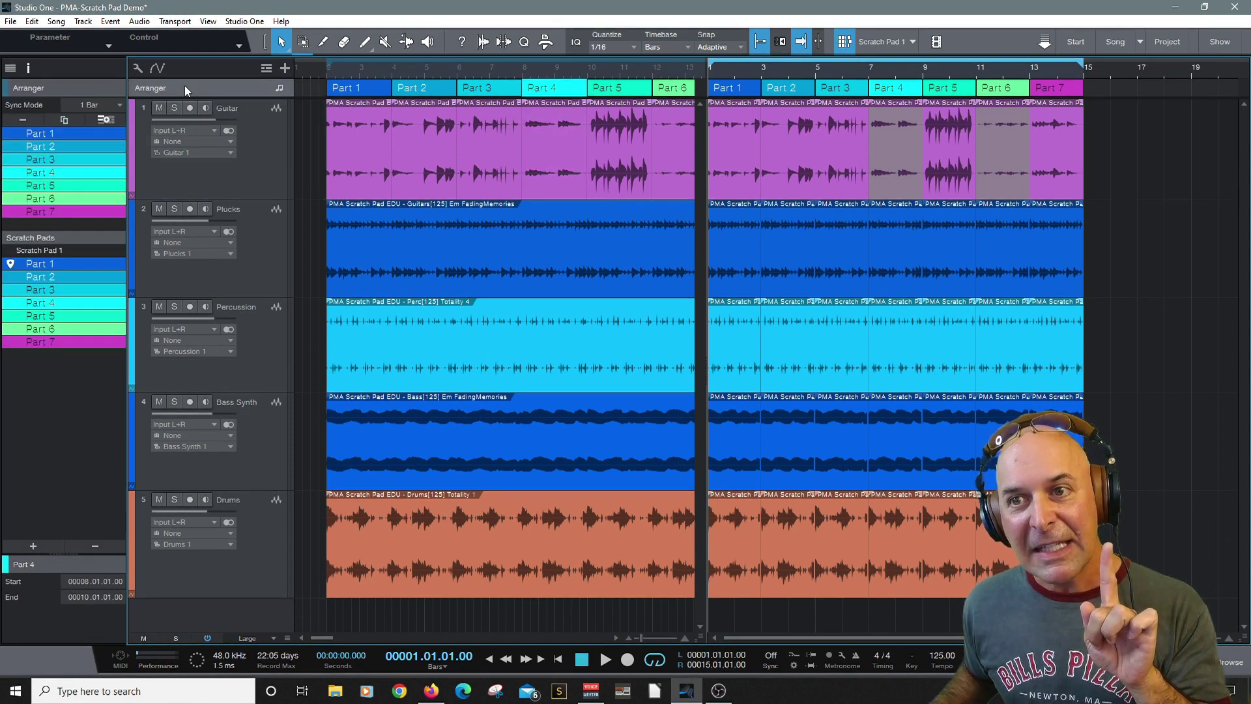
pyautogui.click(13, 281)
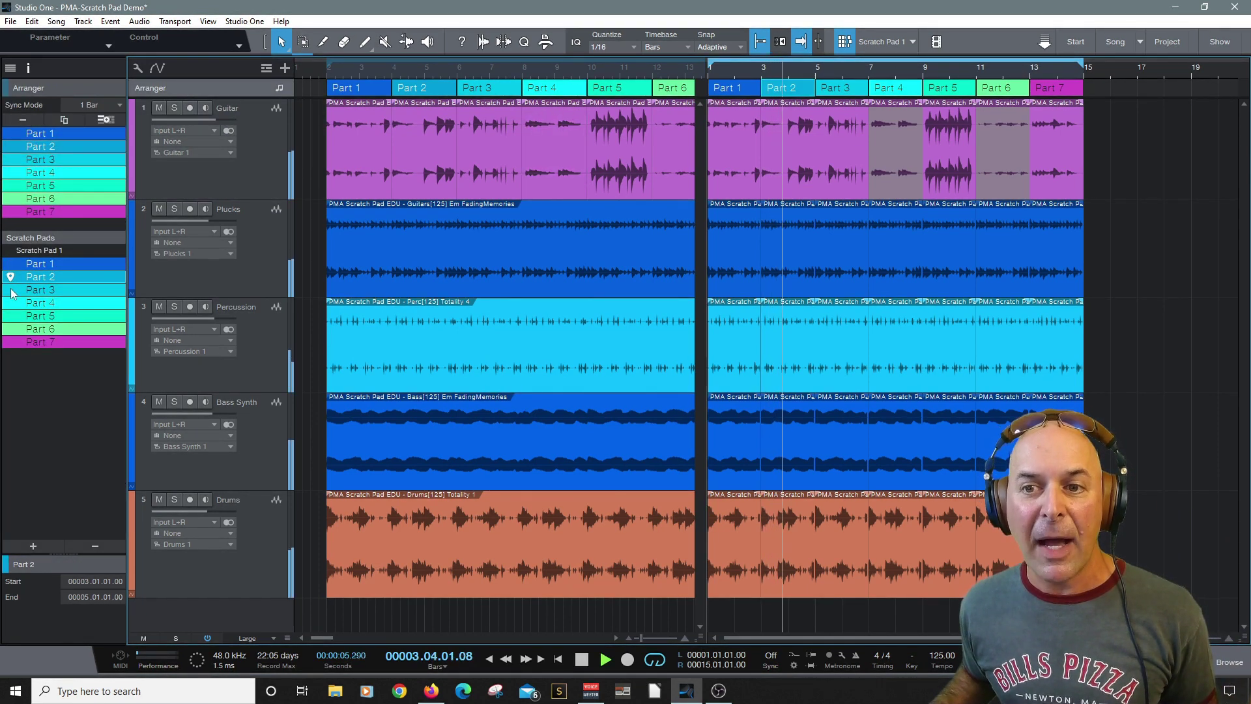
pyautogui.click(11, 291)
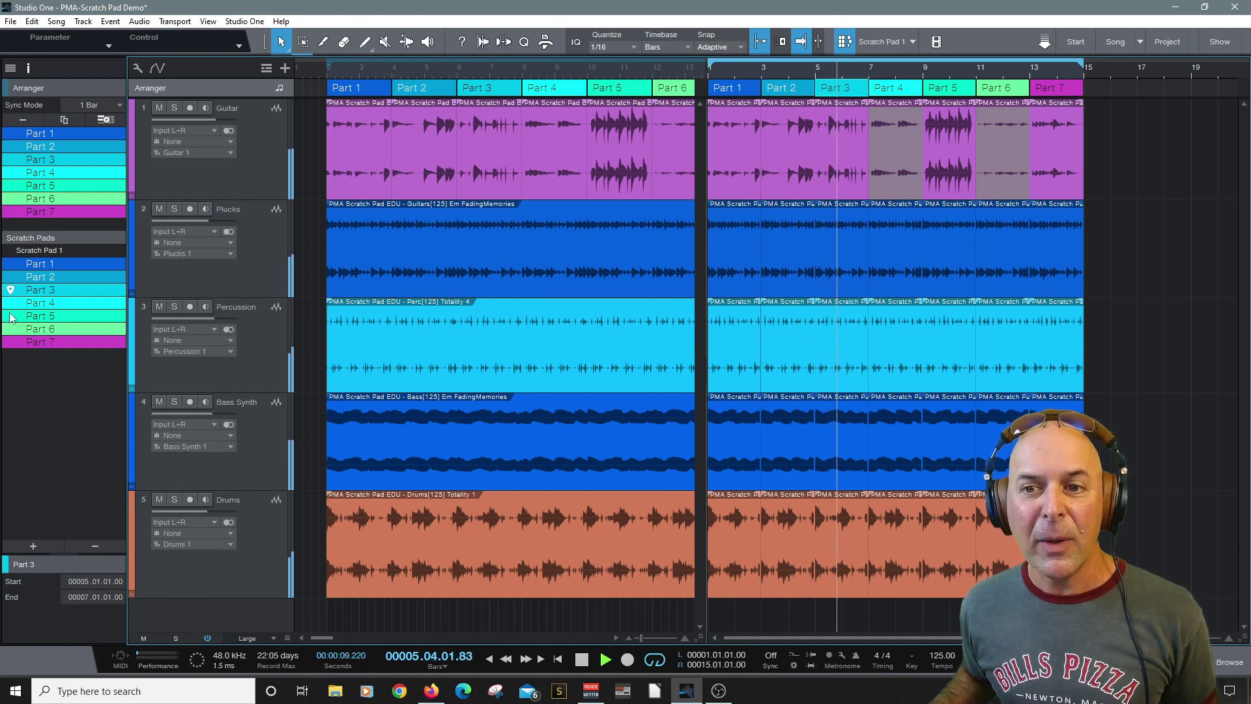
pyautogui.click(11, 317)
pyautogui.click(13, 329)
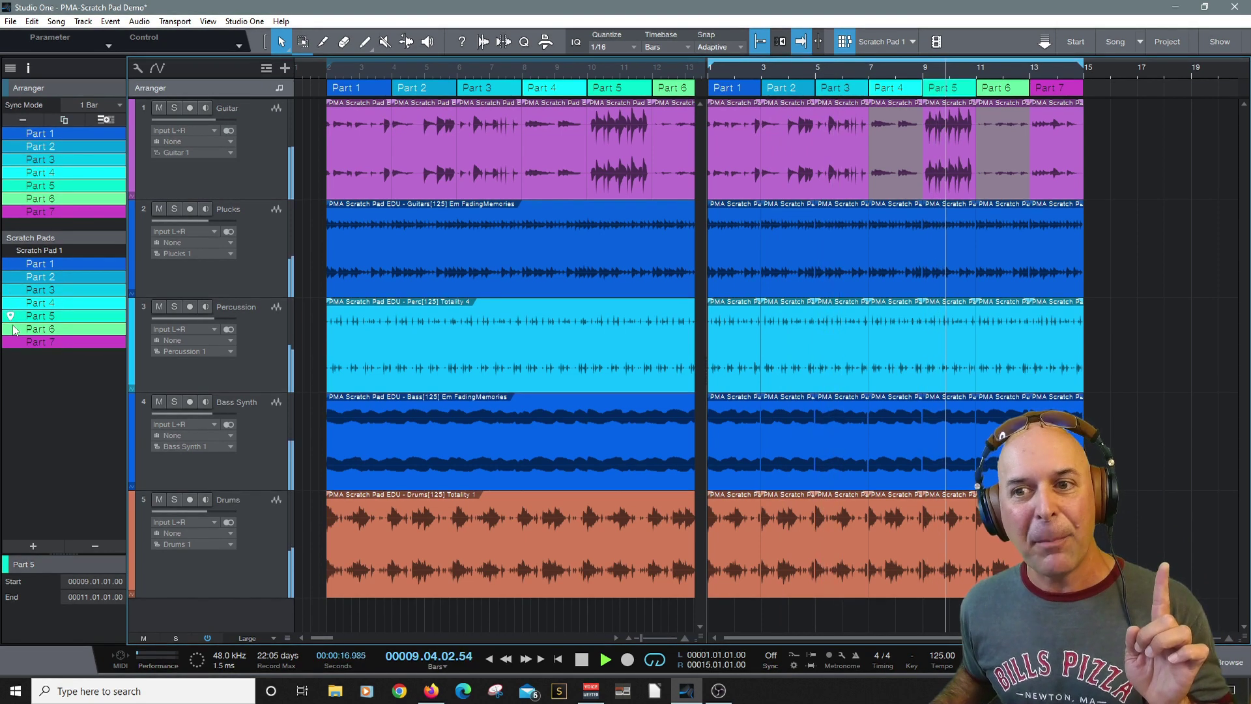
pyautogui.click(14, 343)
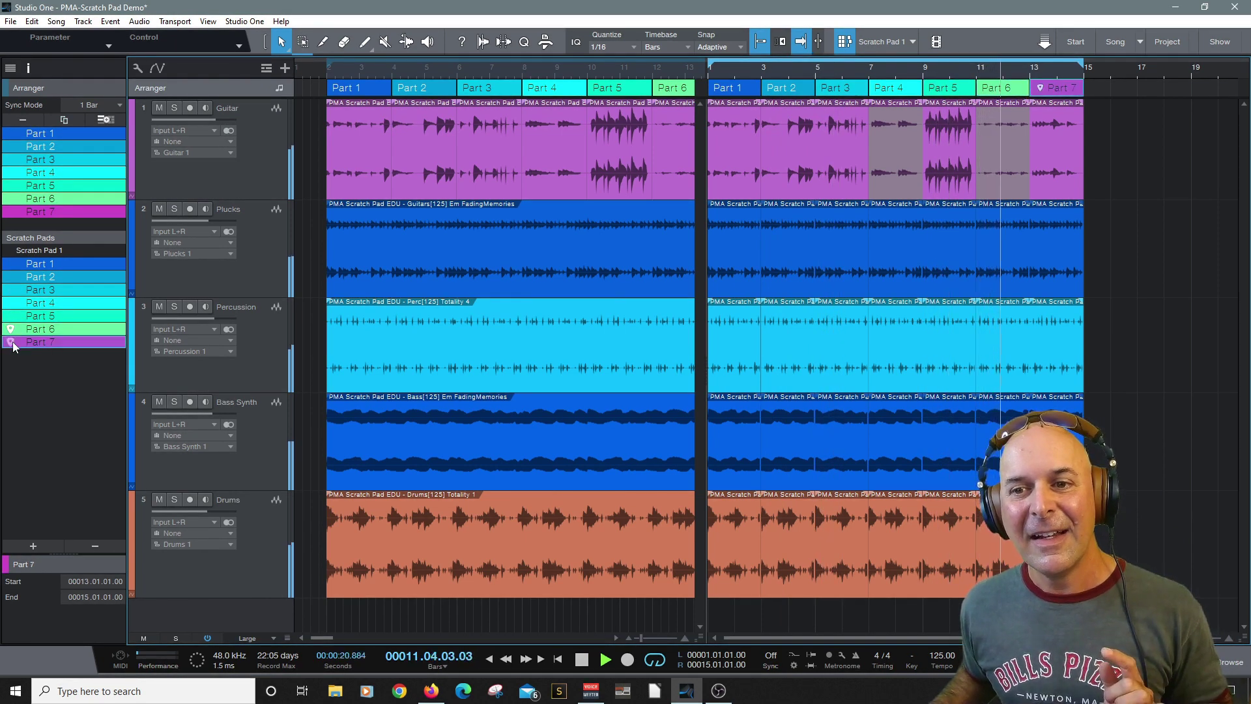
pyautogui.click(15, 291)
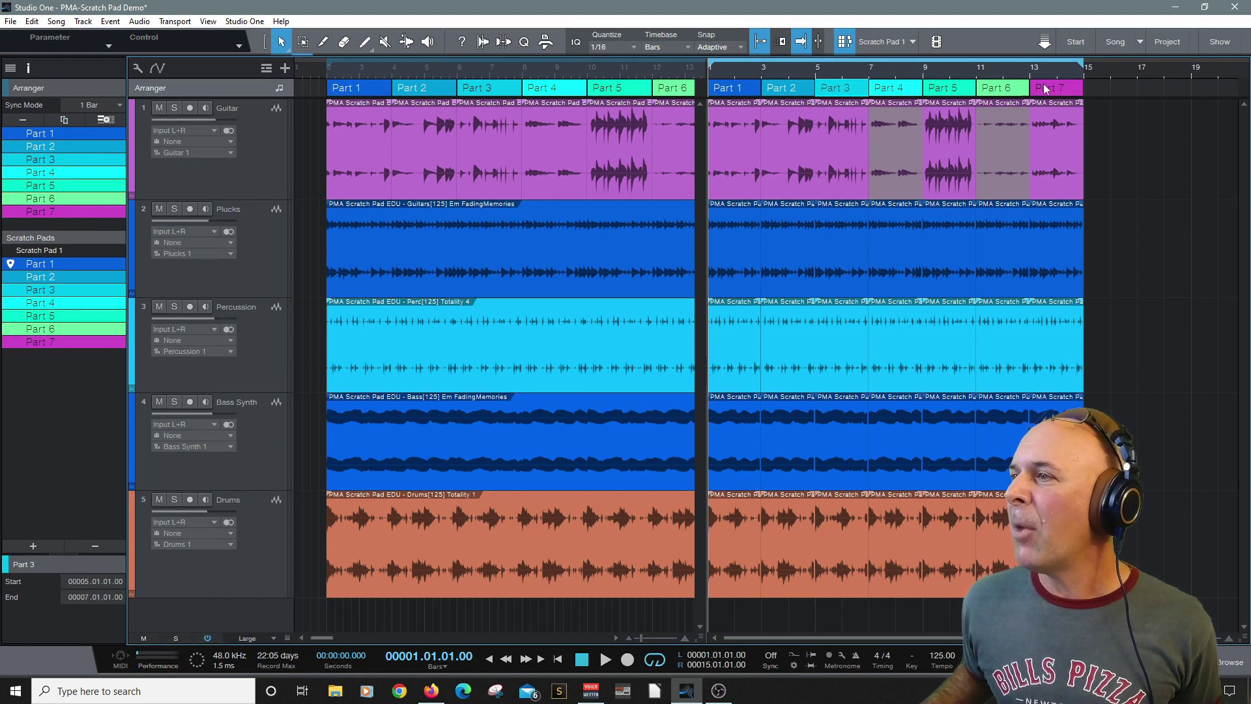
# Move Part 1 out to bar 17, Part 7 to bar 1, then Part 1 back to bar 13.
pyautogui.click(734, 90)
pyautogui.moveTo(734, 90); pyautogui.dragTo(1161, 88)
pyautogui.moveTo(1061, 88); pyautogui.dragTo(743, 84)
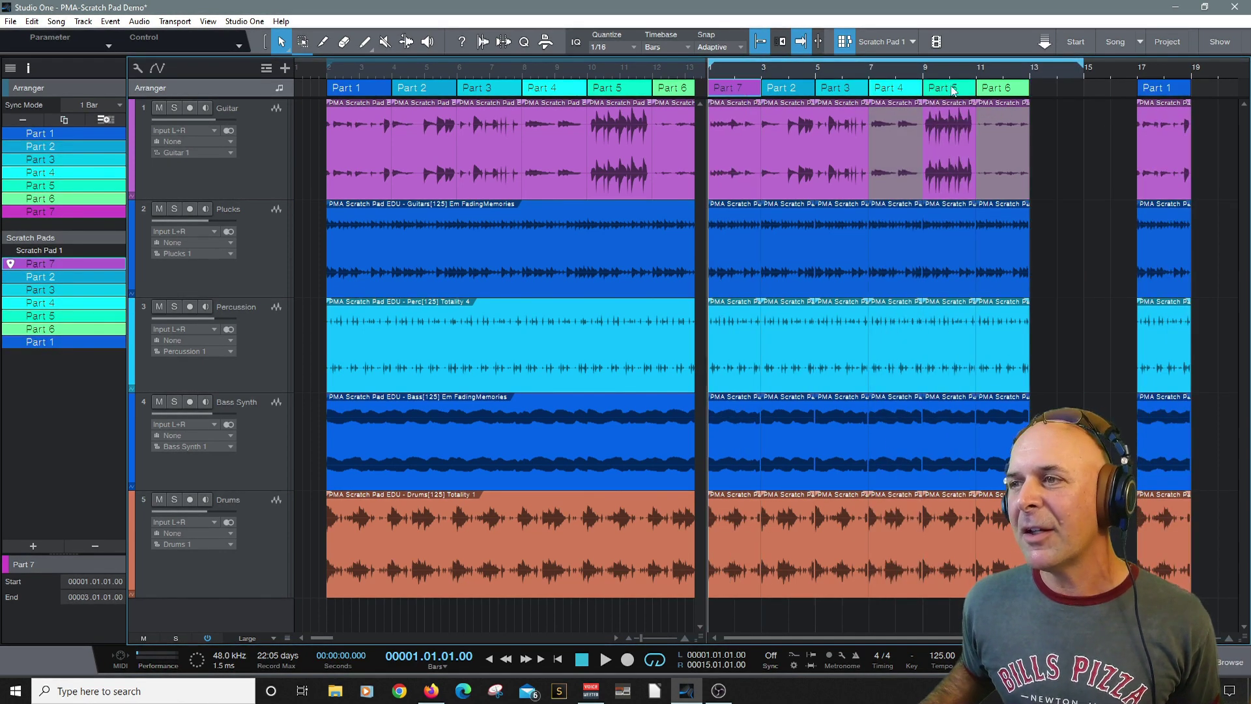
pyautogui.moveTo(1171, 89); pyautogui.dragTo(1052, 98)
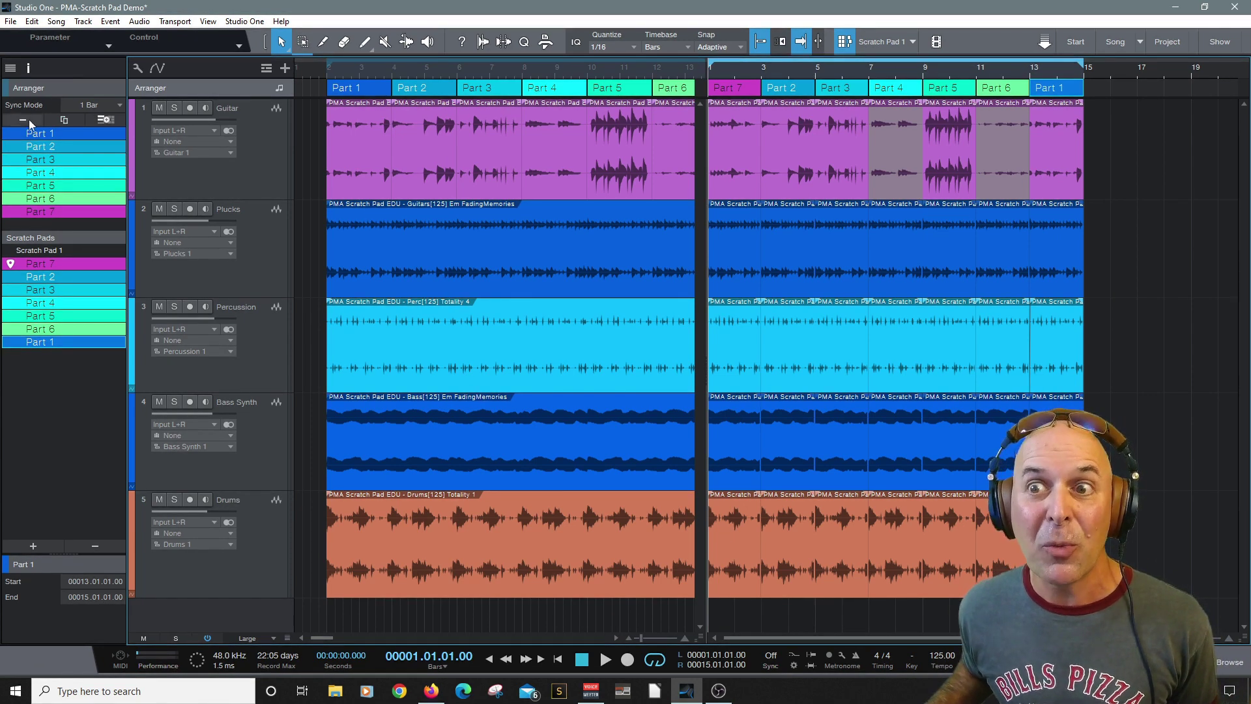
pyautogui.click(119, 104)
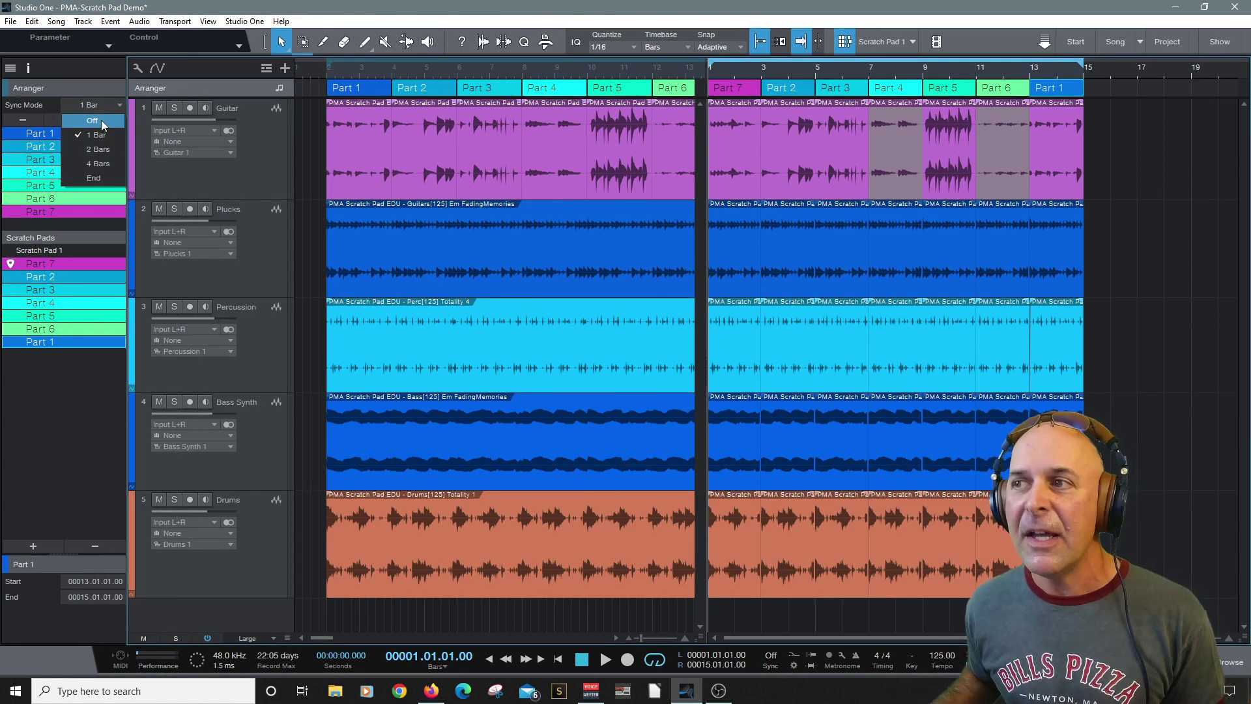
pyautogui.click(760, 42)
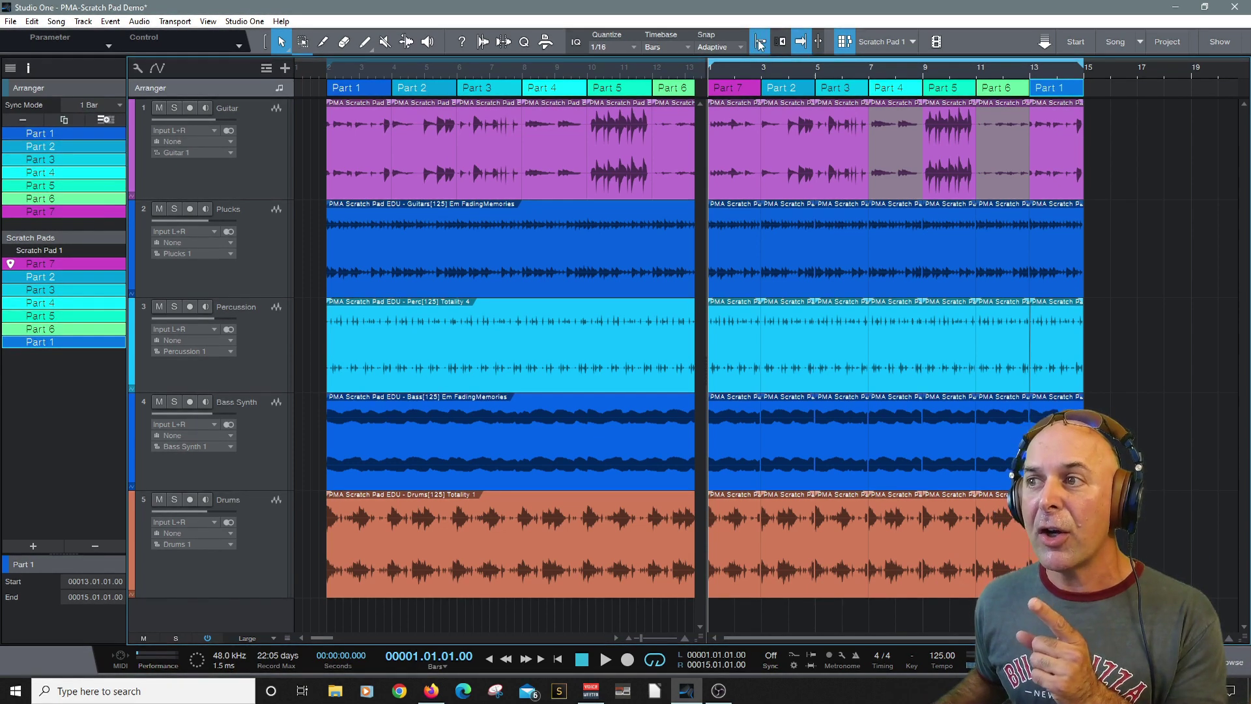
pyautogui.click(761, 42)
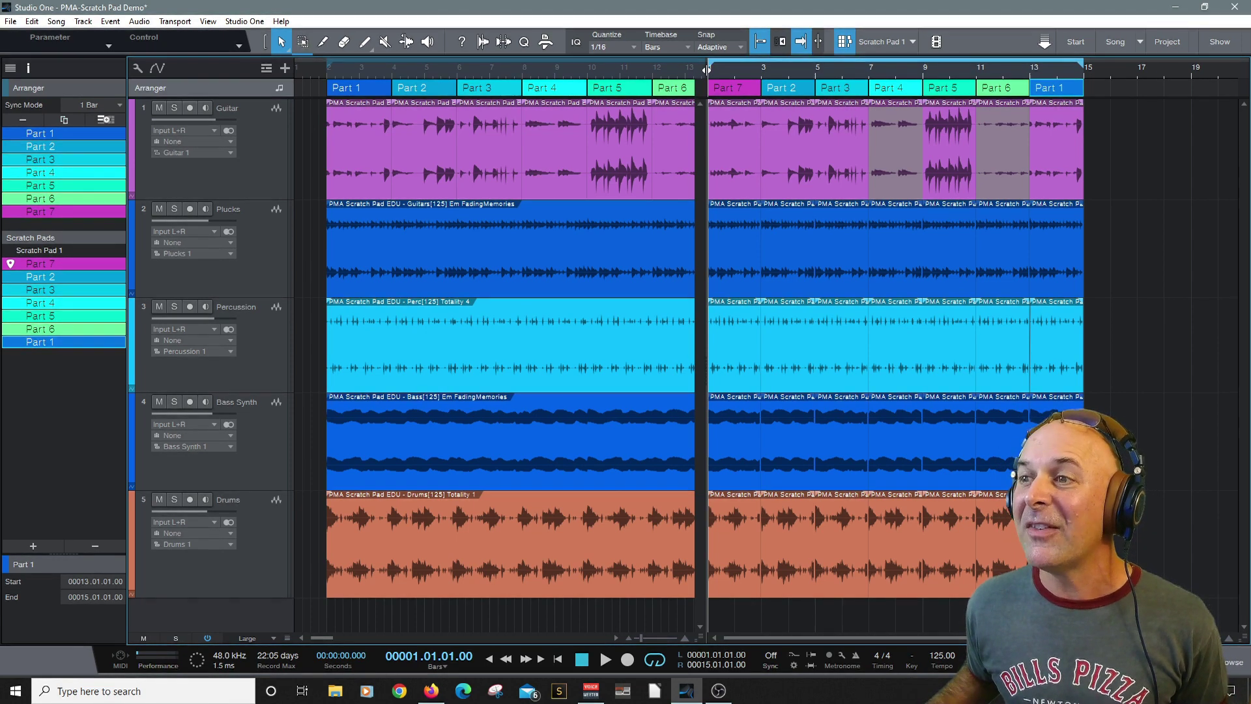
pyautogui.press('space')
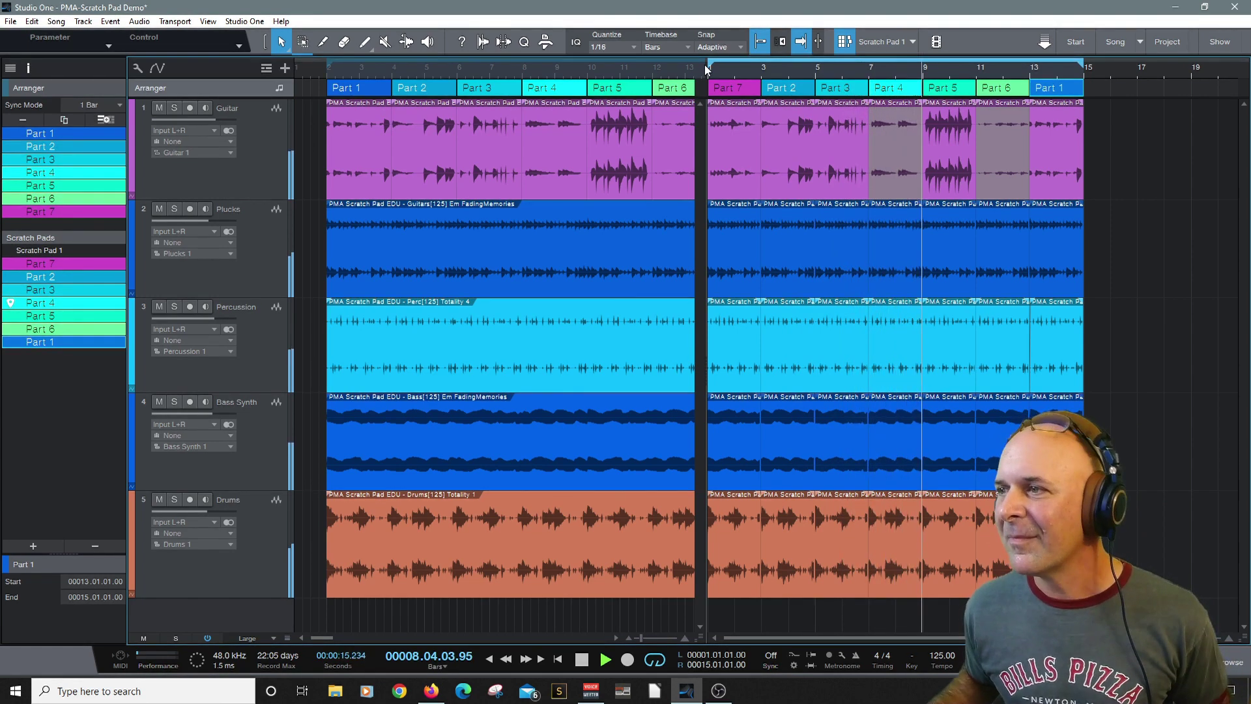
pyautogui.press('space')
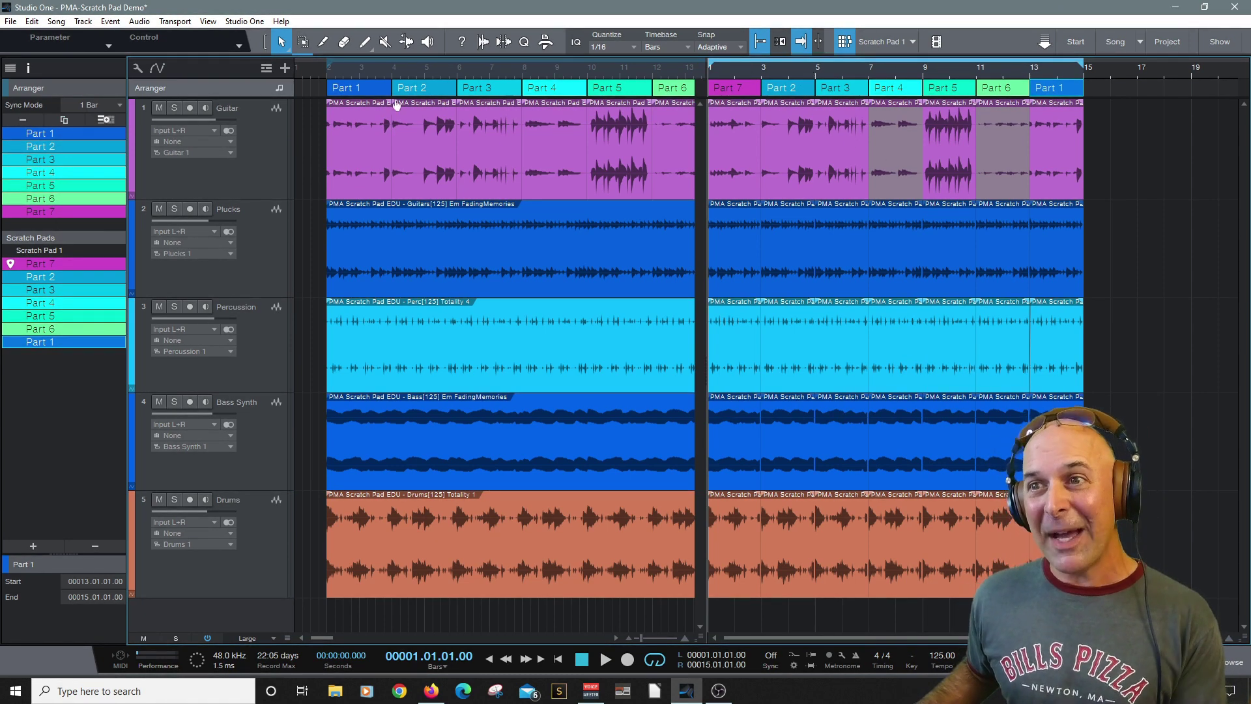
# With the Paint tool, split Parts 2, 4 and 5 at bars 4, 8 and 10, then return to the Arrow tool.
pyautogui.click(324, 43)
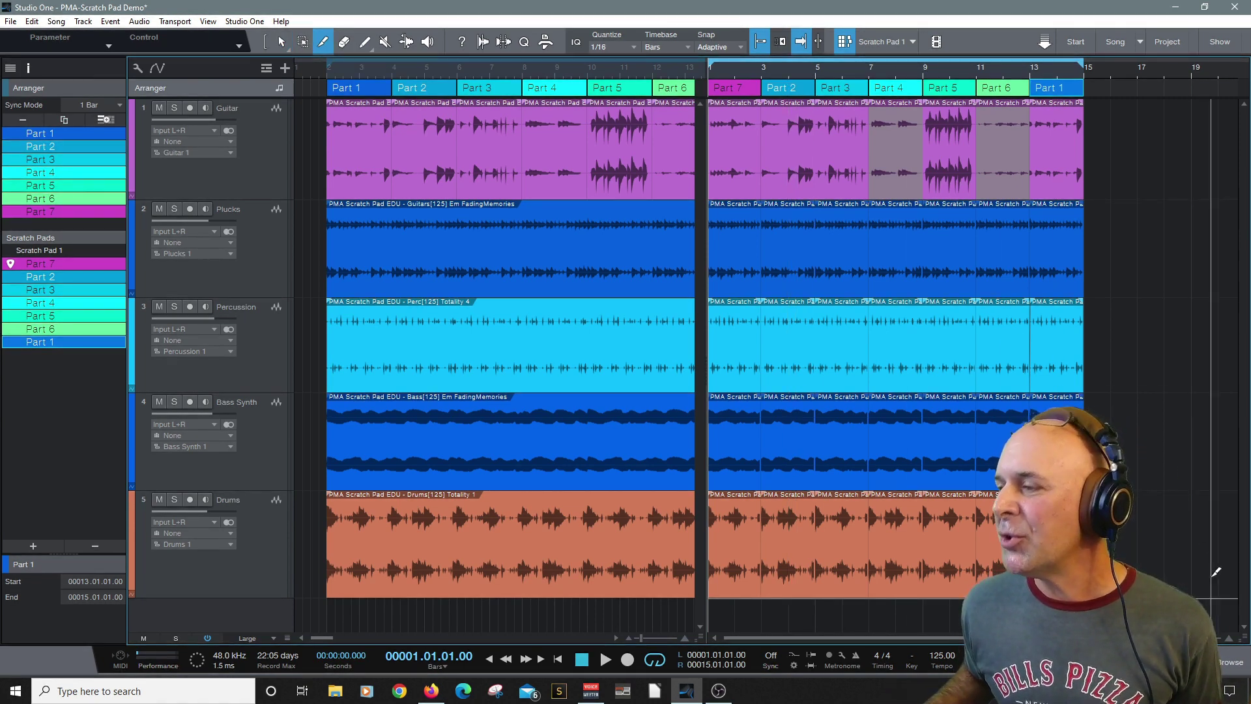
pyautogui.hotkey('shift', 'f')
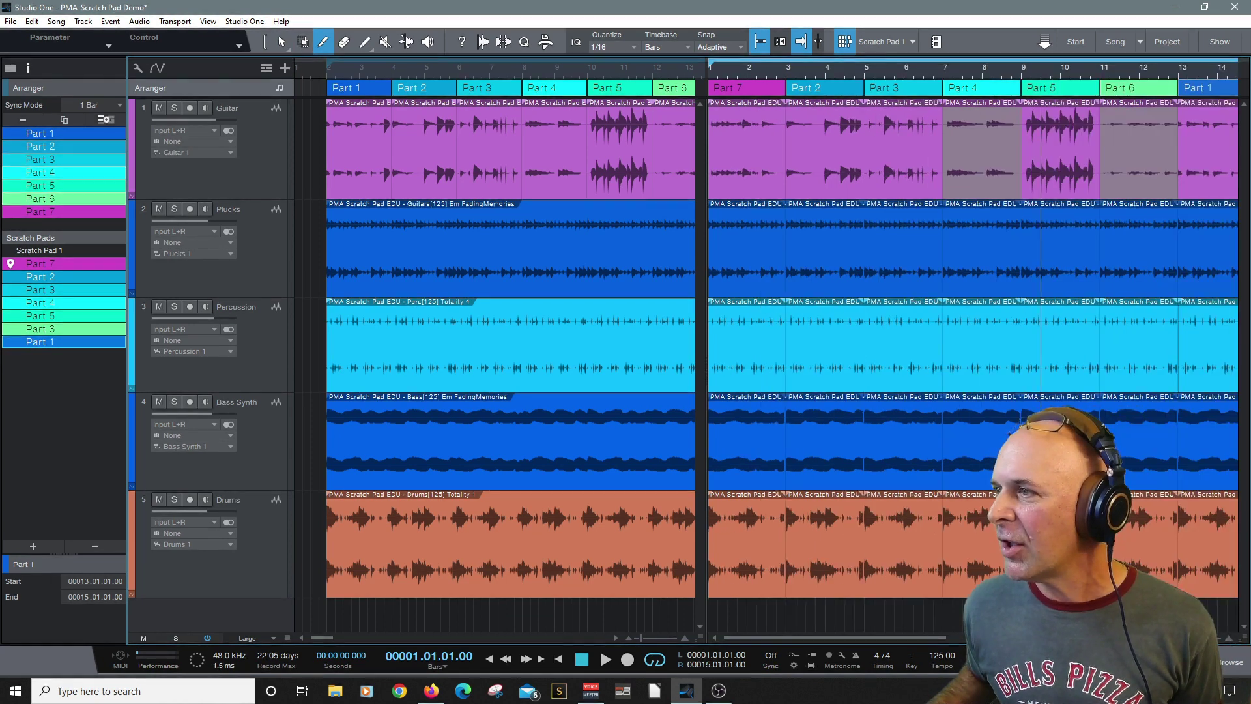
pyautogui.moveTo(702, 486); pyautogui.dragTo(549, 474)
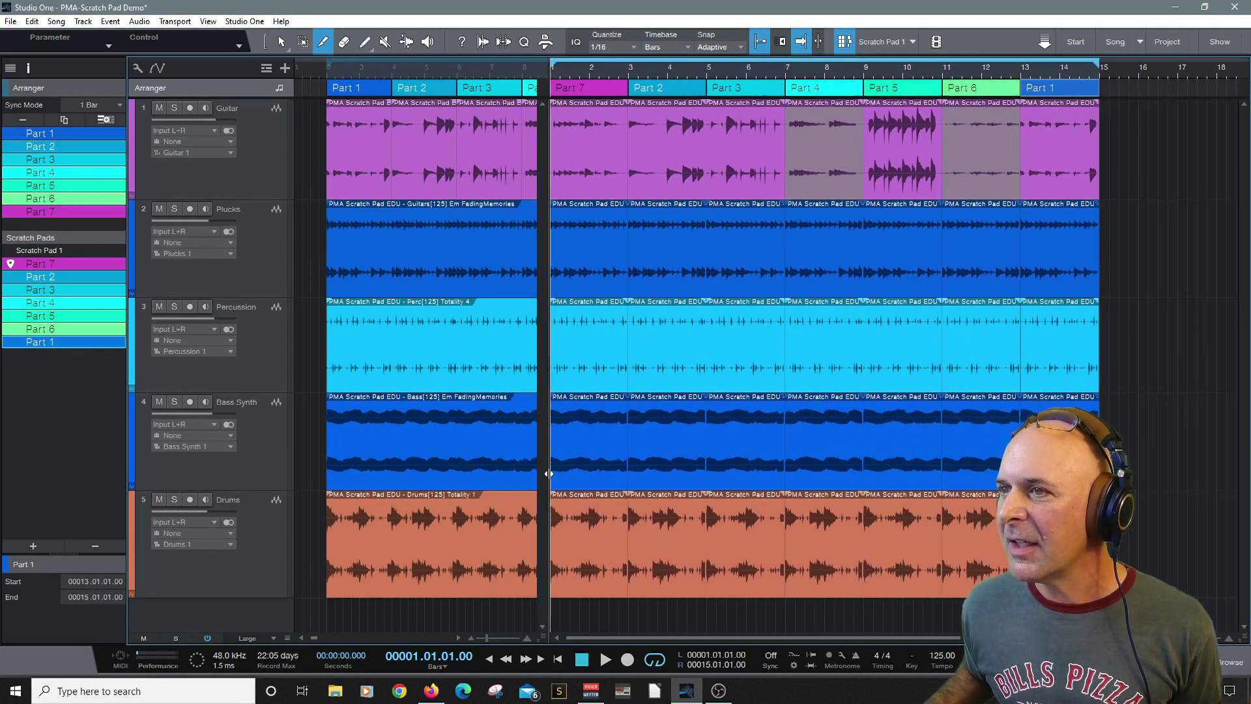
pyautogui.click(668, 85)
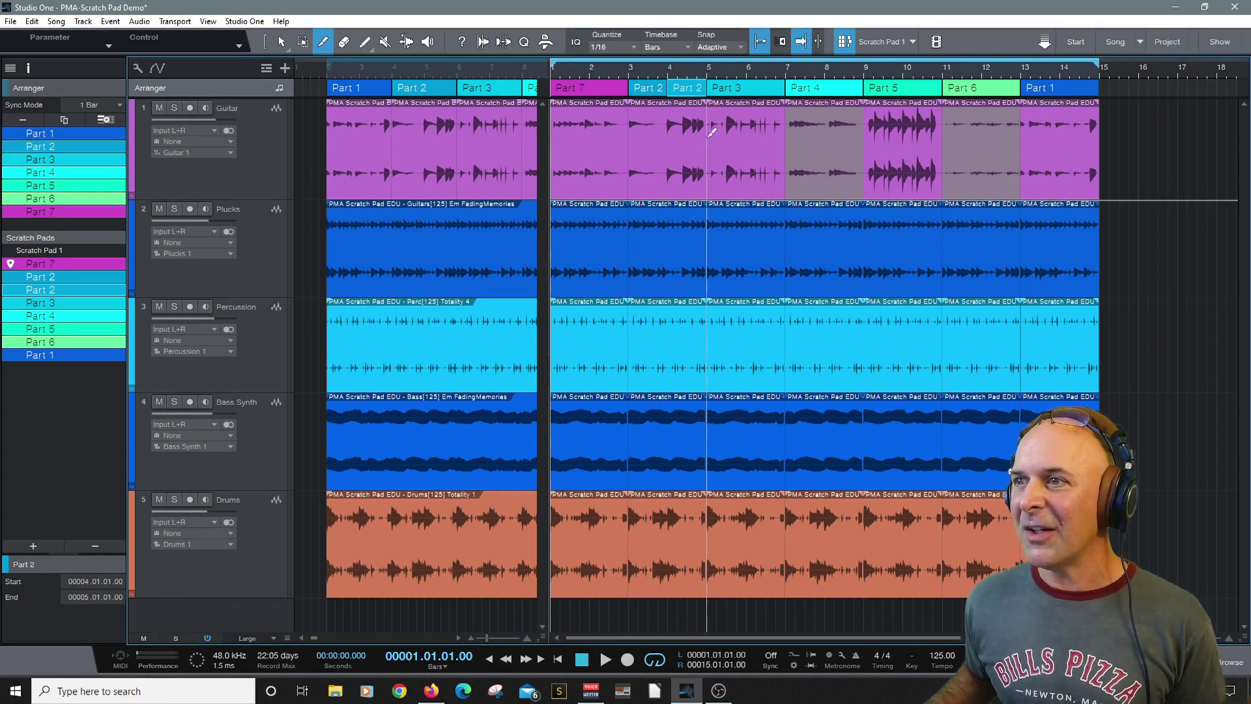
pyautogui.click(829, 84)
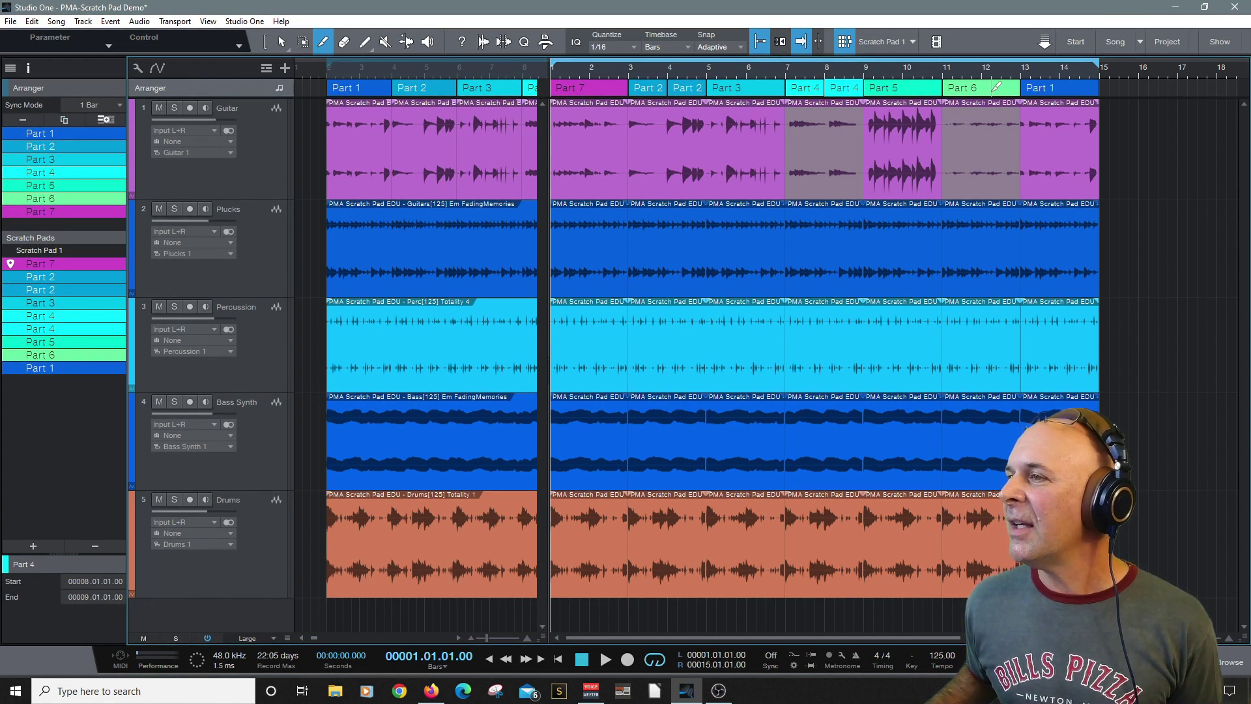
pyautogui.click(905, 82)
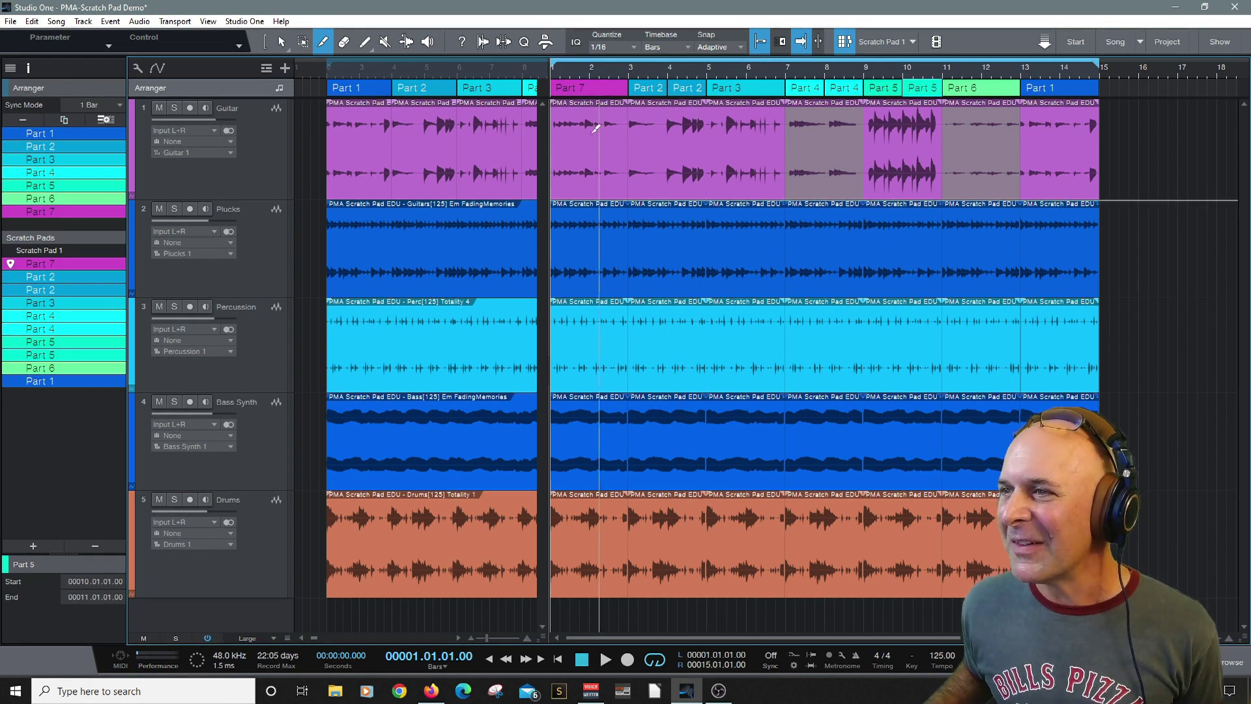
pyautogui.click(280, 43)
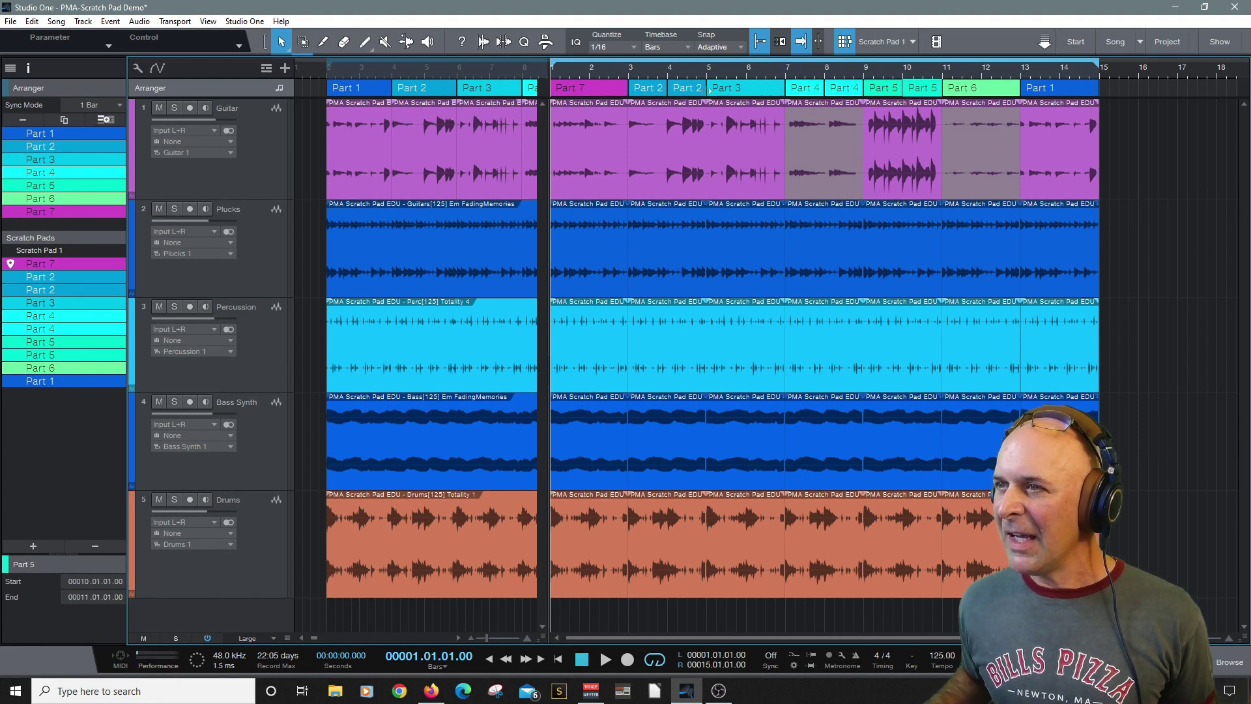
# Move the second Part 2 to bar 16, Part 3 to bar 4, Part 2 into bar 6, then play it back.
pyautogui.moveTo(691, 90); pyautogui.dragTo(1145, 94)
pyautogui.moveTo(752, 92); pyautogui.dragTo(714, 89)
pyautogui.moveTo(1148, 95); pyautogui.dragTo(778, 95)
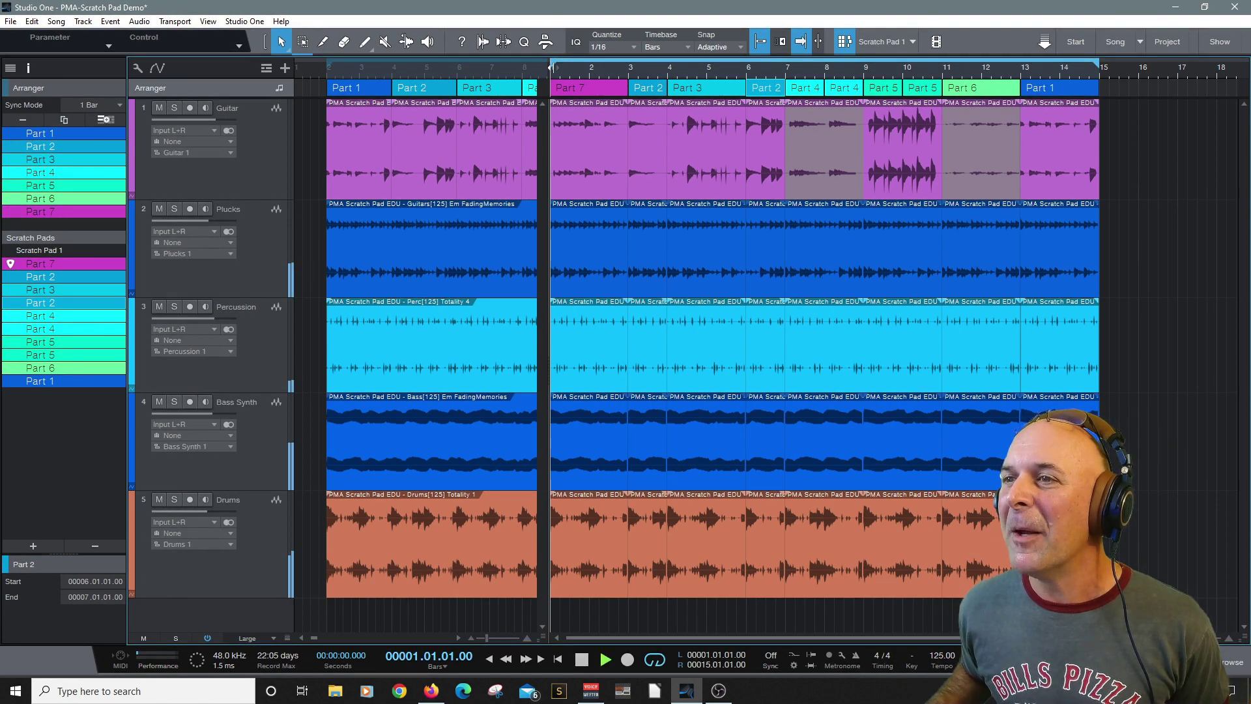
pyautogui.press('space')
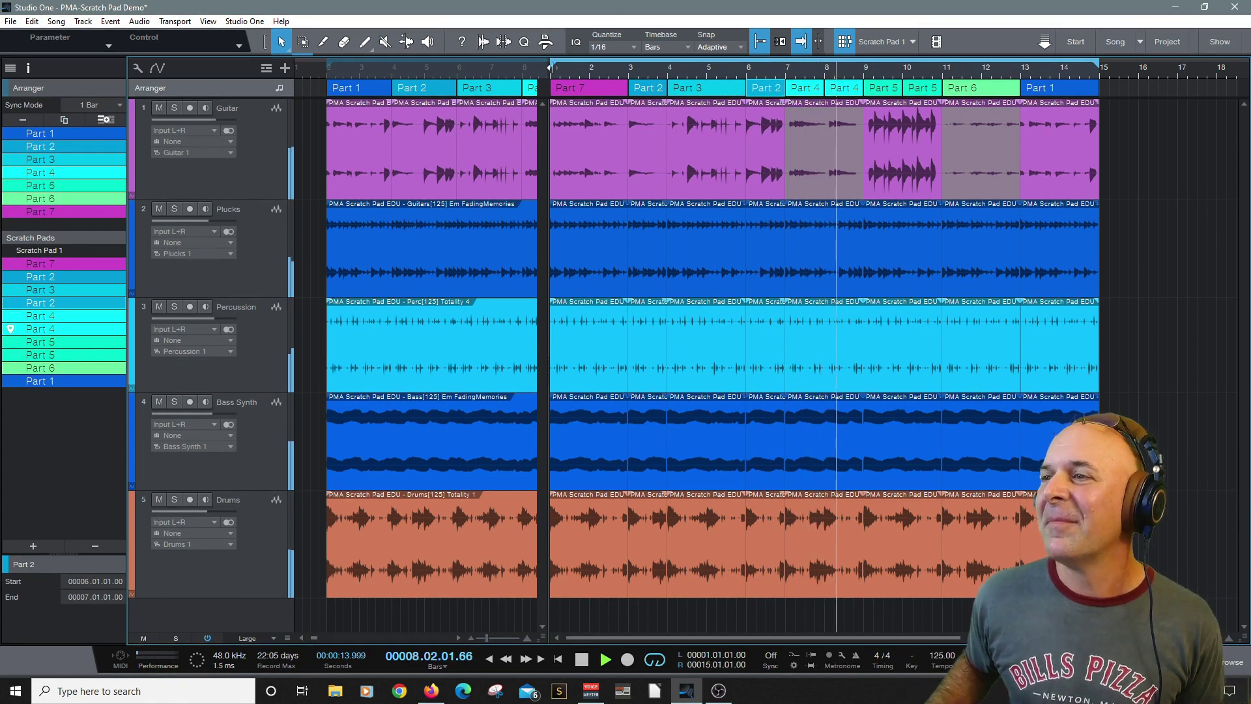
pyautogui.press('space')
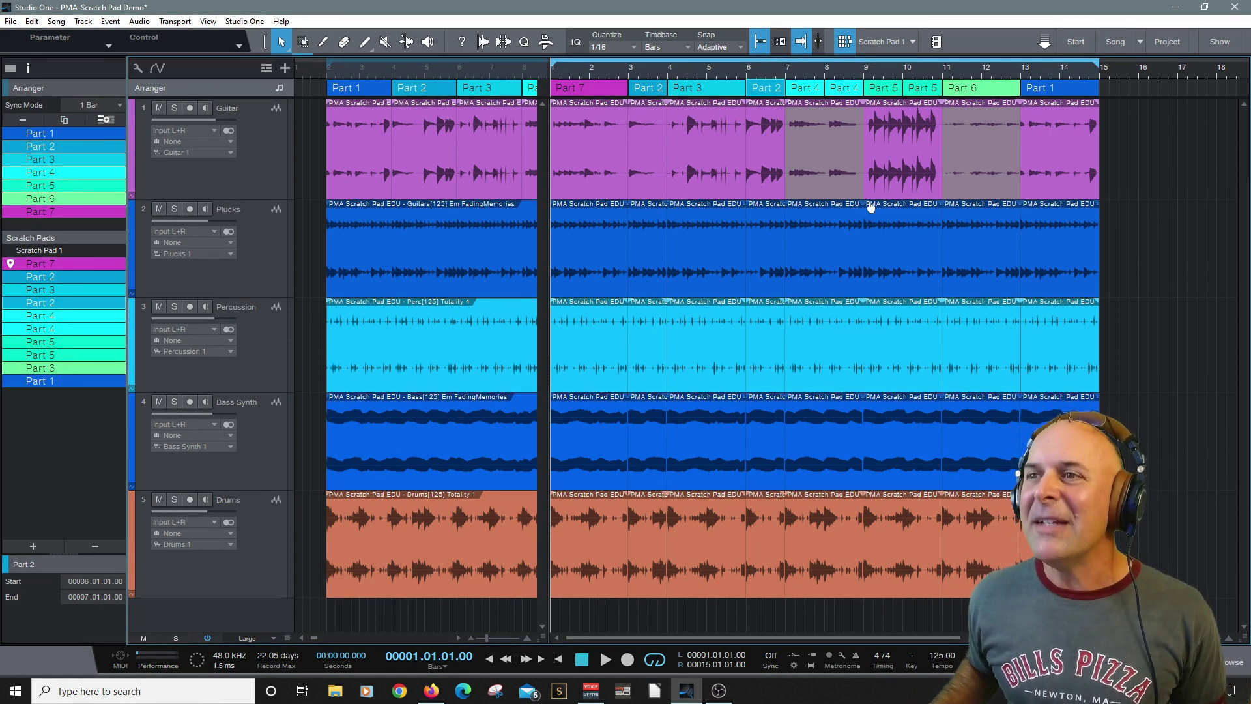
pyautogui.click(335, 69)
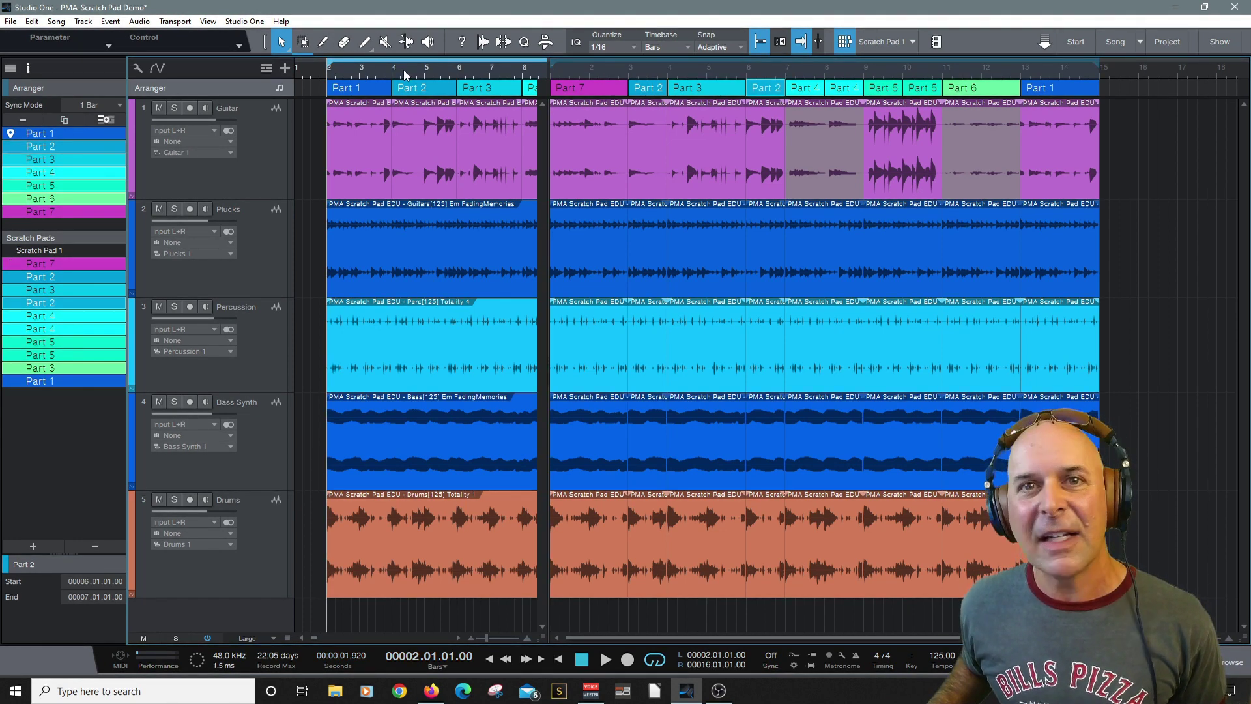
pyautogui.click(648, 63)
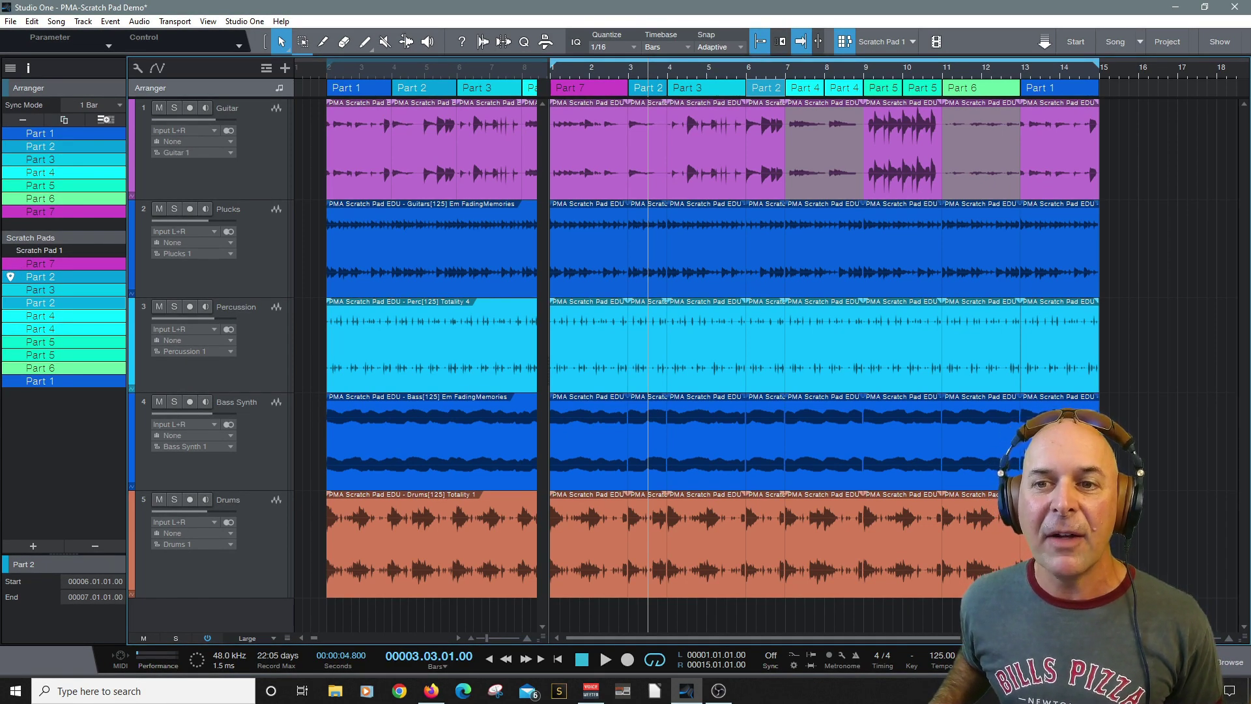
pyautogui.click(11, 264)
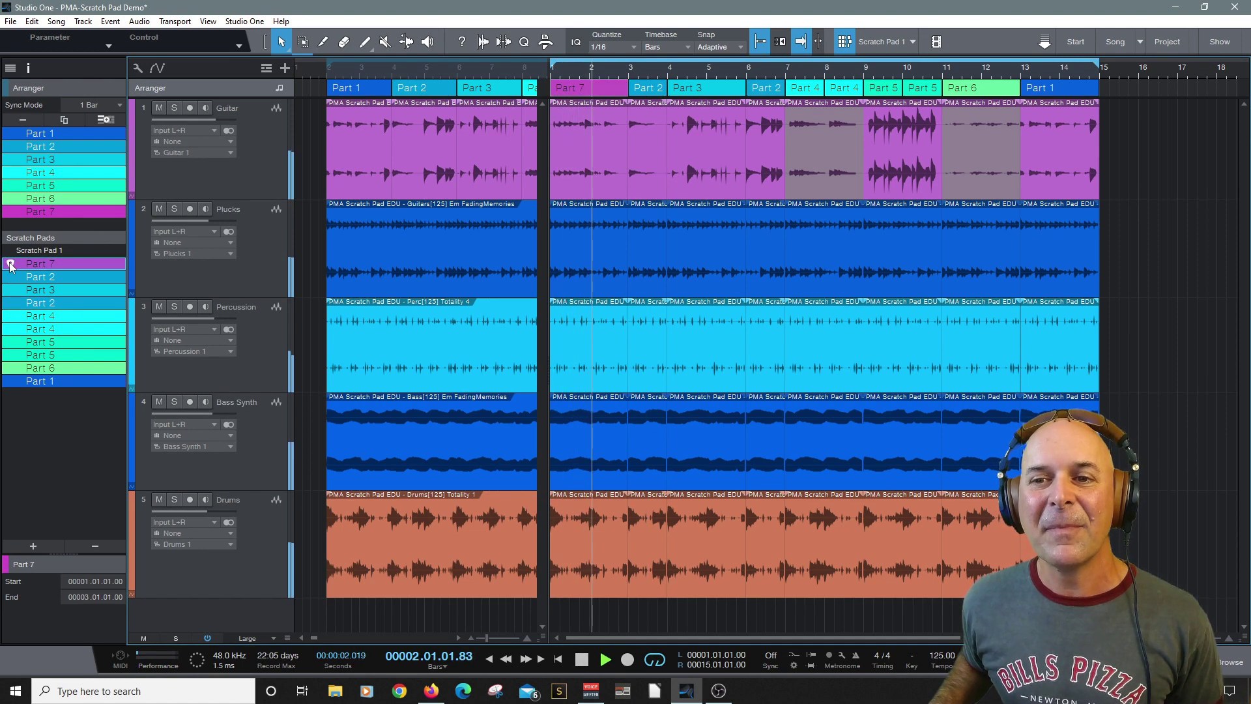
pyautogui.click(9, 316)
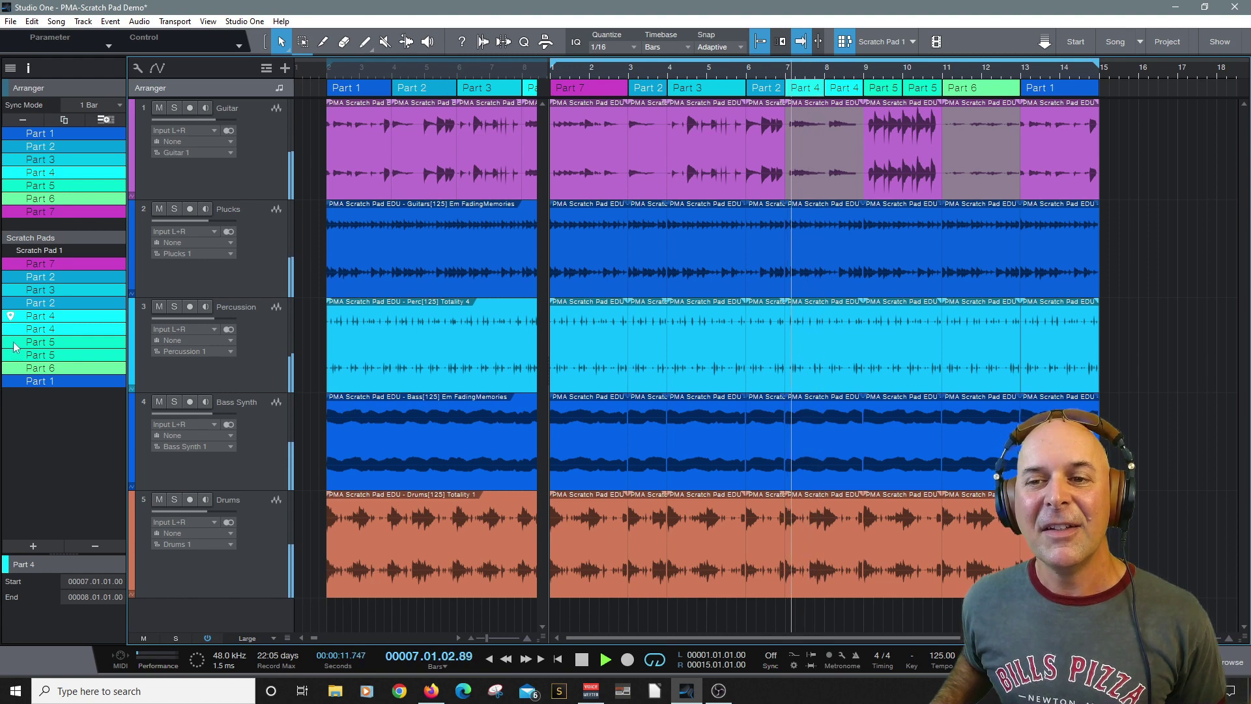
pyautogui.click(11, 369)
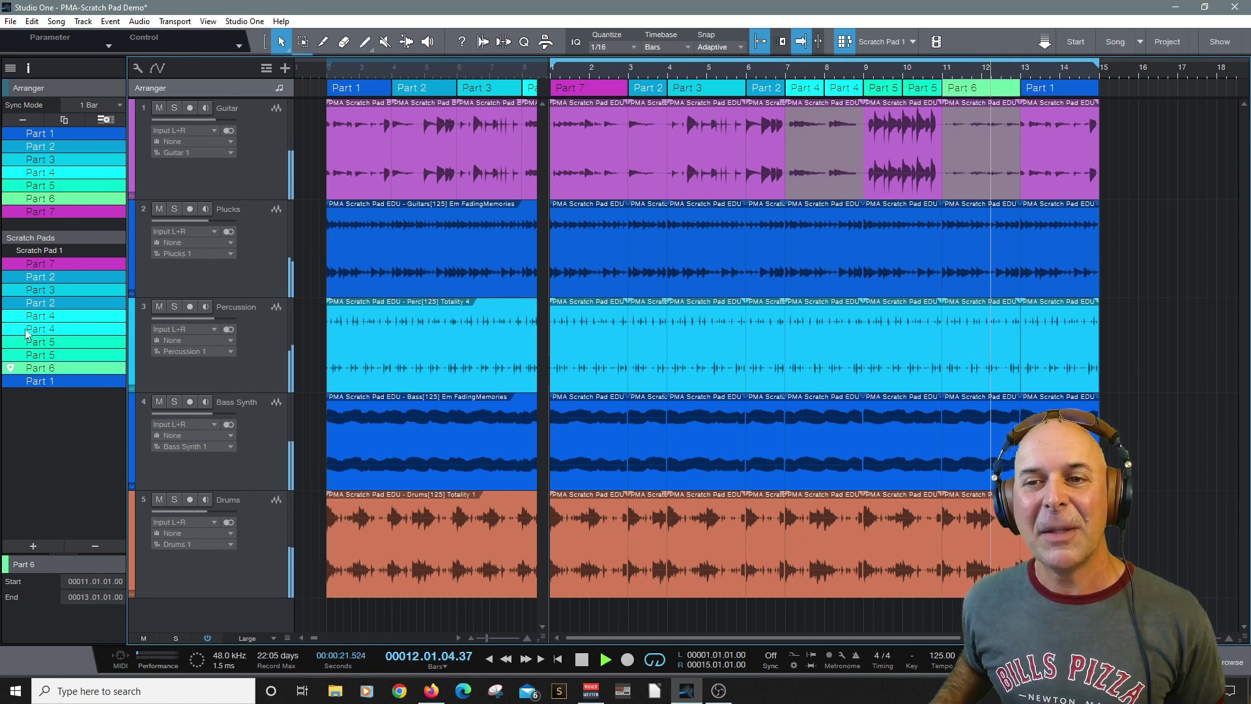
pyautogui.click(11, 381)
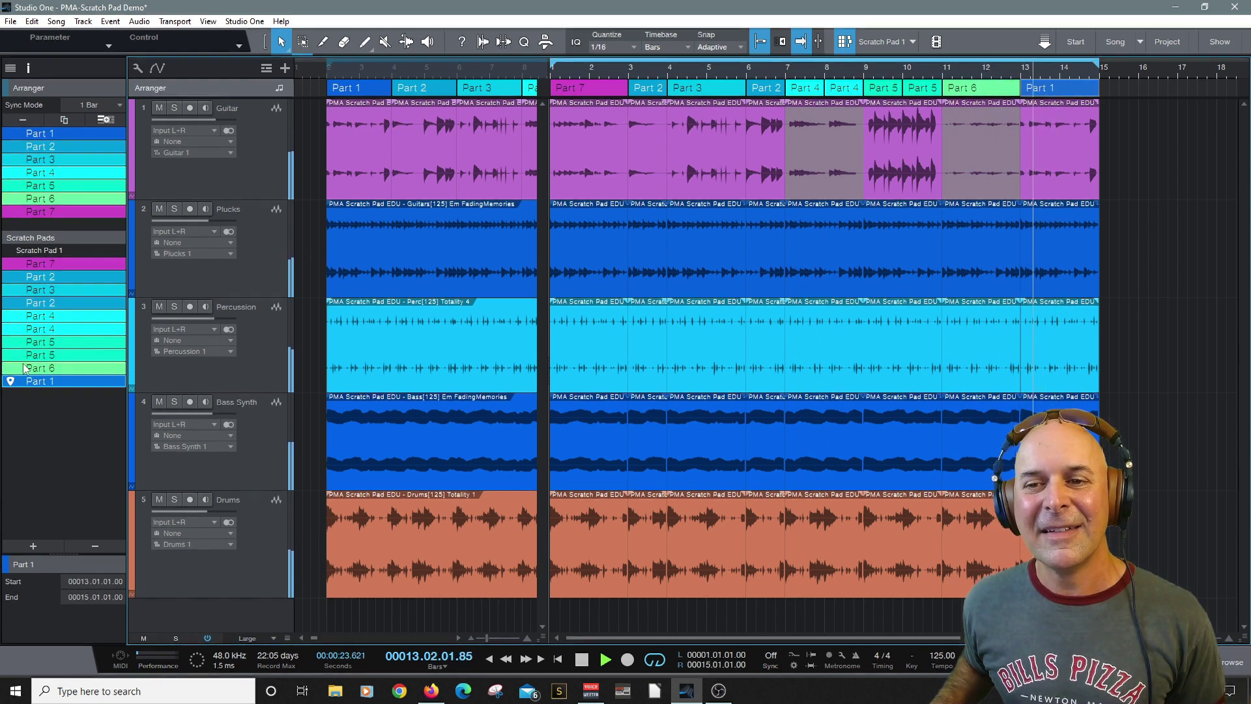
pyautogui.press('space')
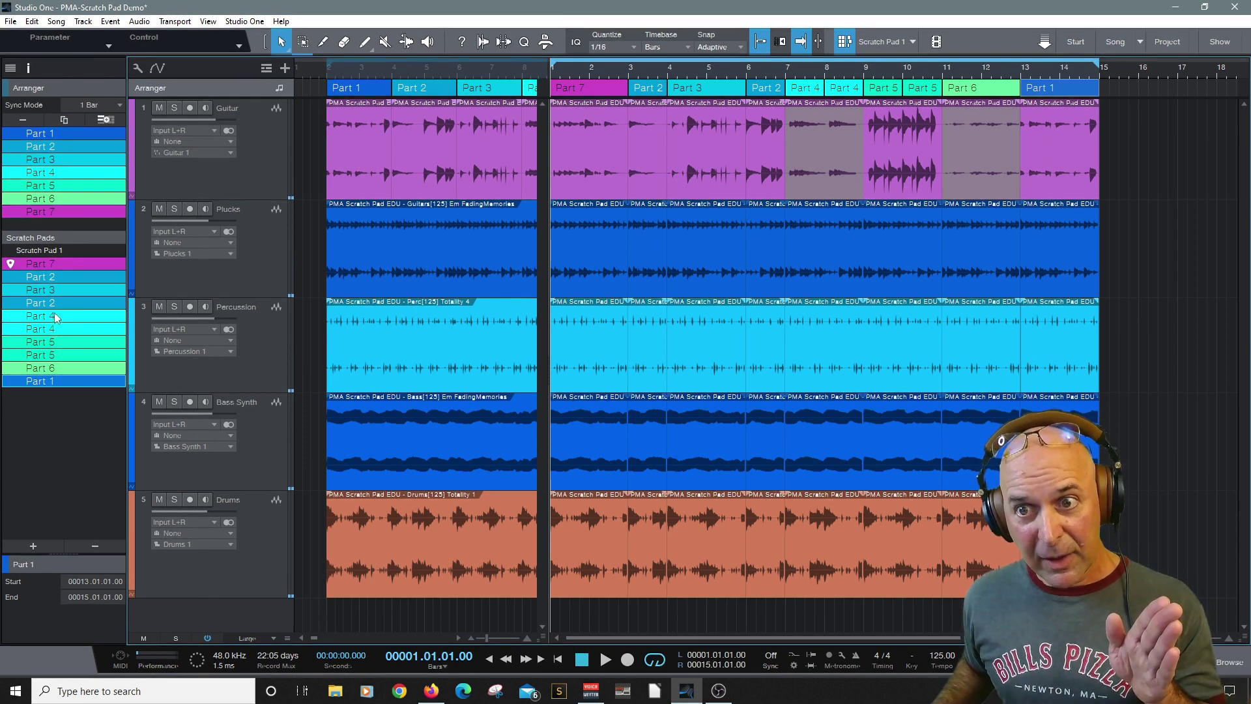
pyautogui.rightClick(59, 302)
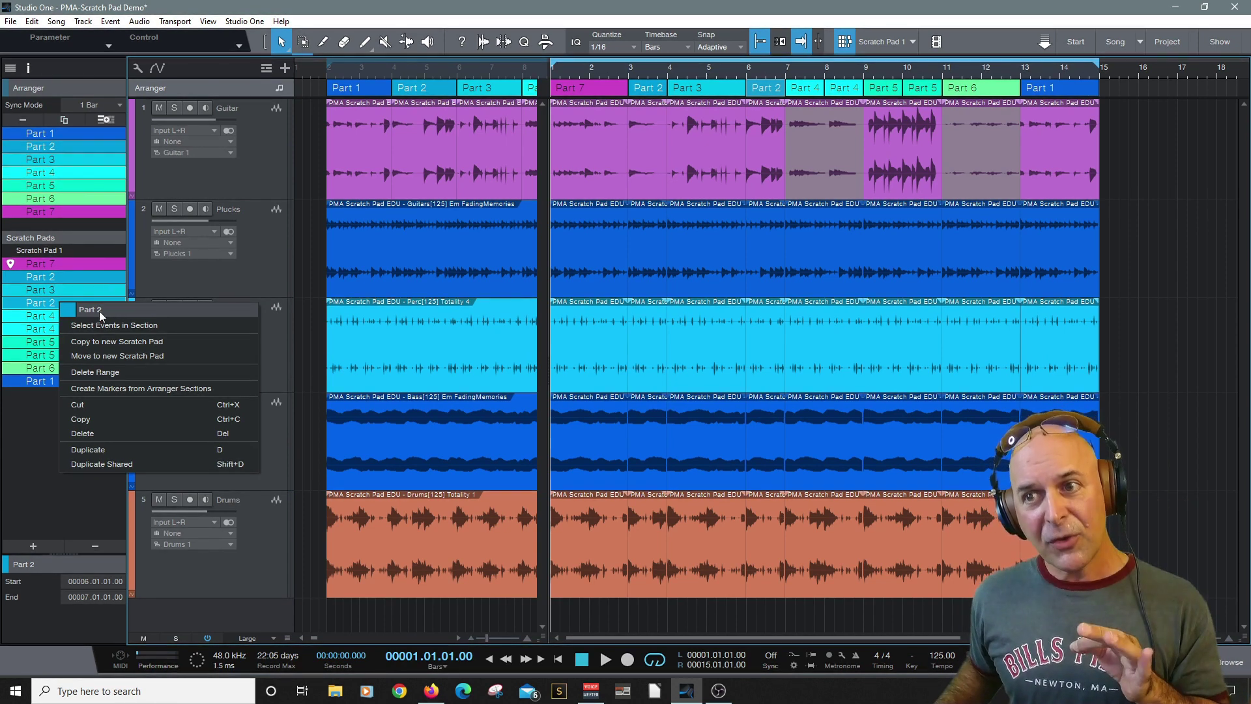
pyautogui.rightClick(838, 89)
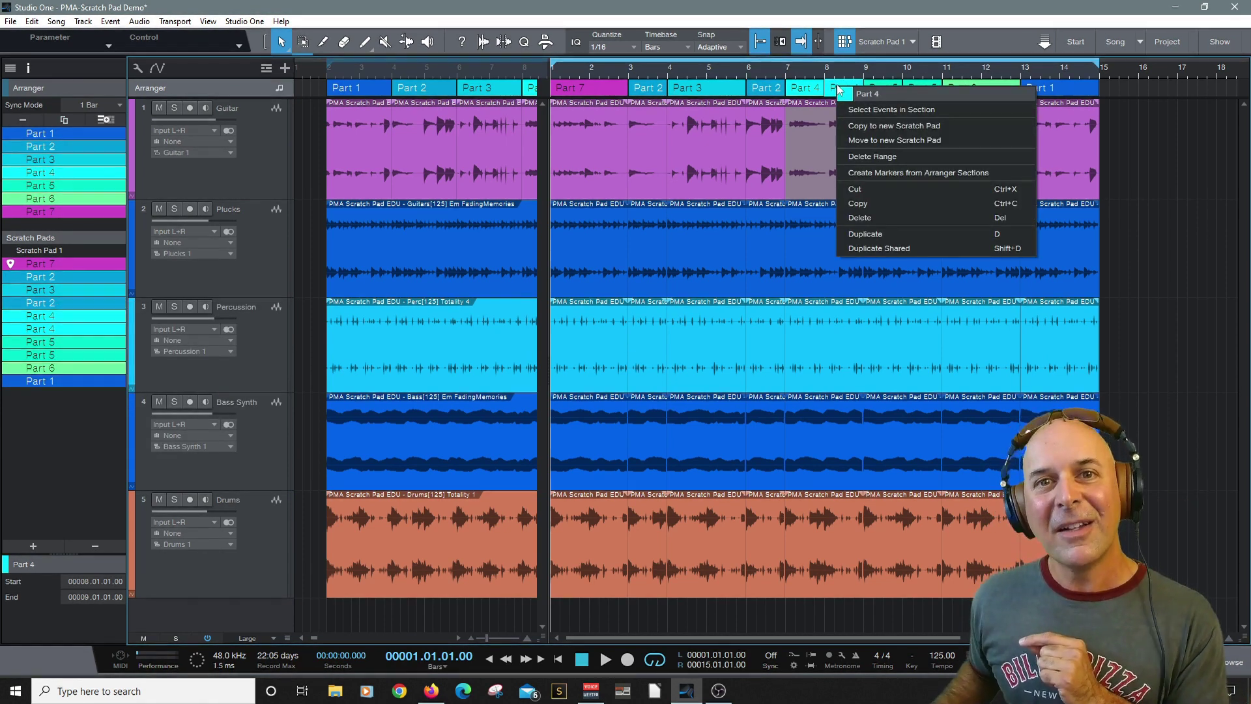
pyautogui.click(973, 27)
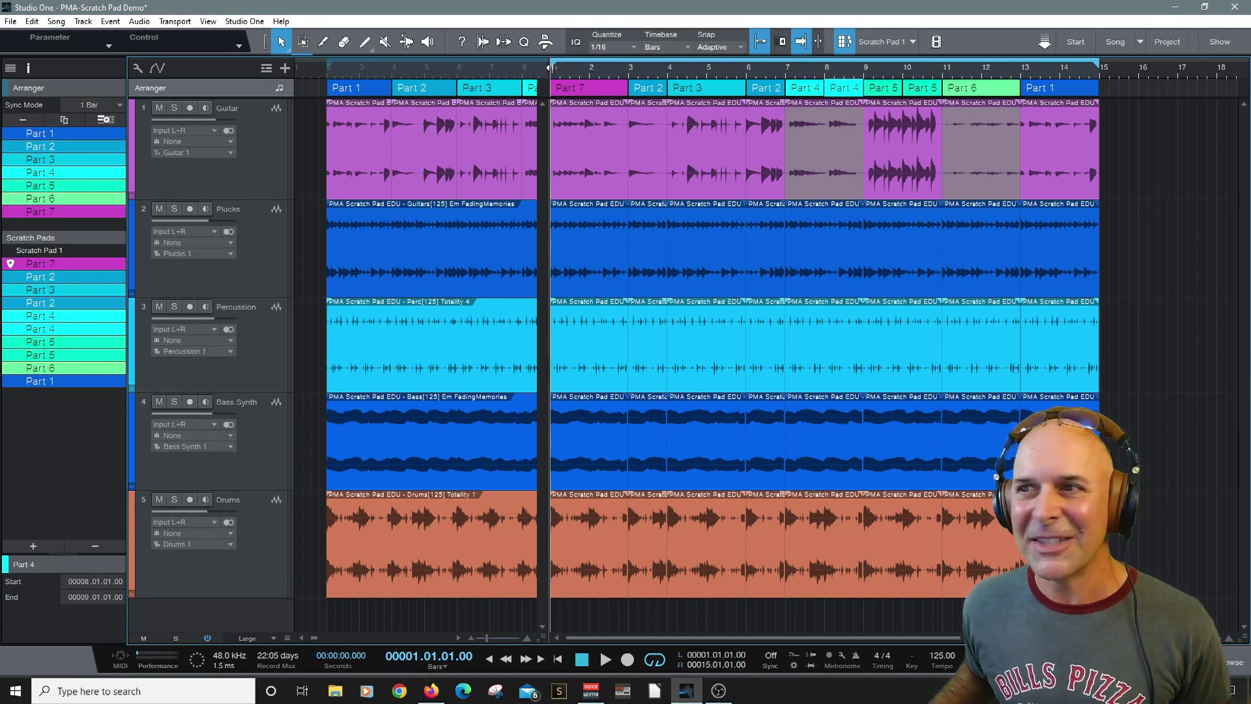
# Play the Scratch Pad arrangement, move the loop end from bar 15 to bar 16, then stop.
pyautogui.press('space')
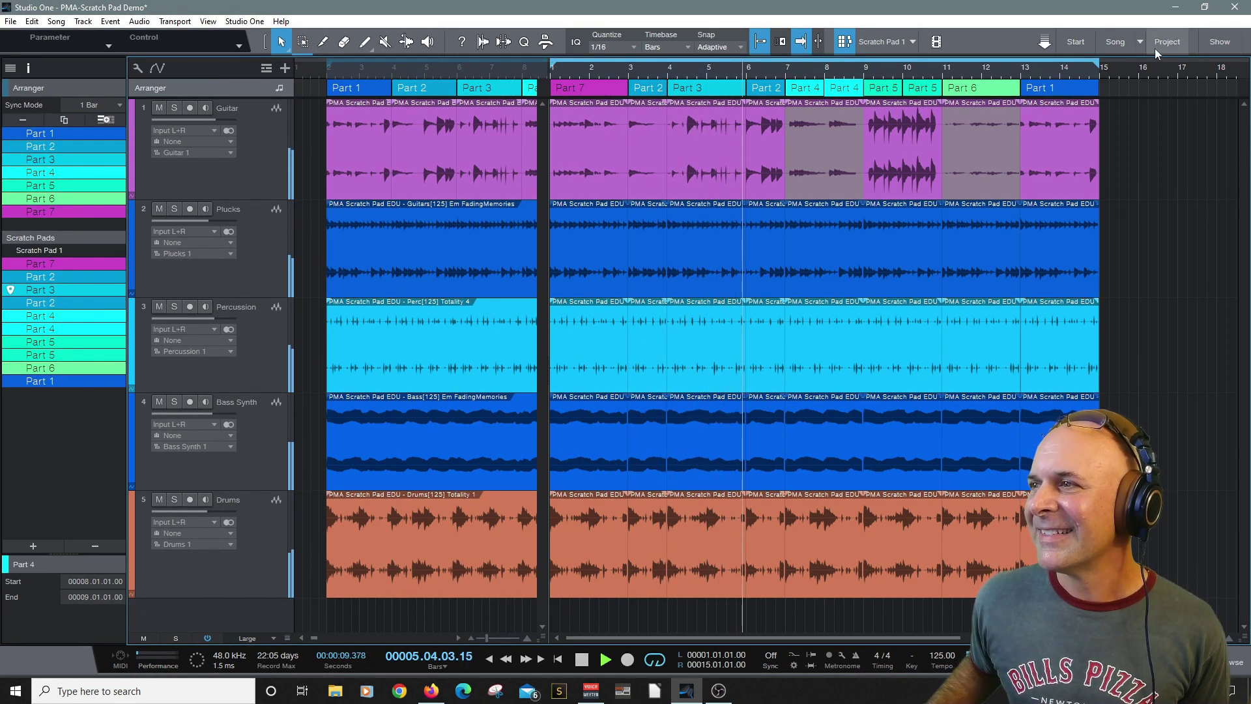
pyautogui.moveTo(1100, 67); pyautogui.dragTo(1140, 72)
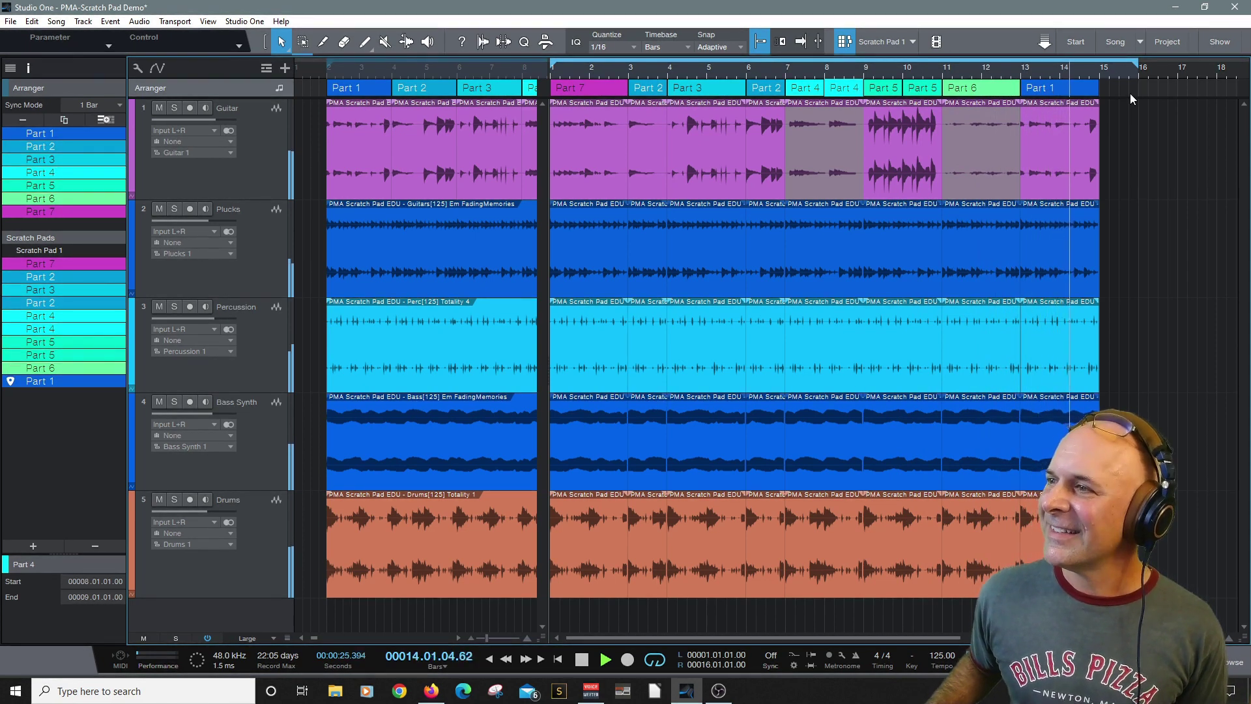
pyautogui.press('space')
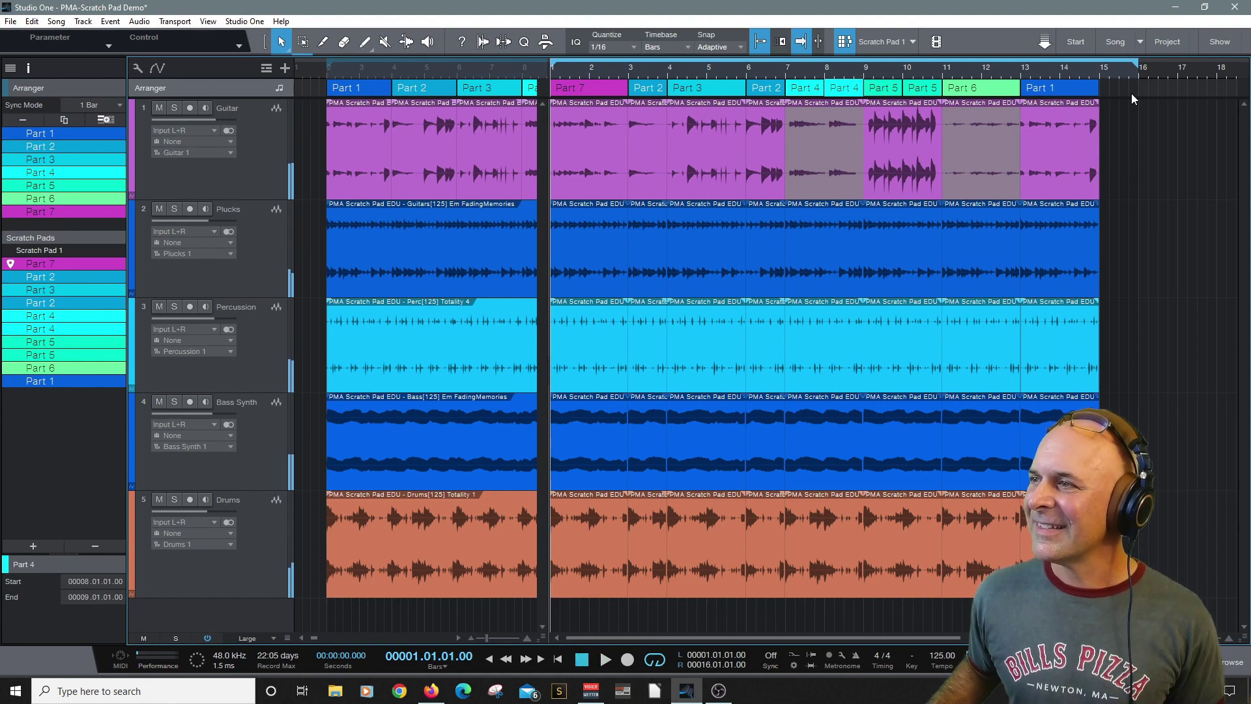